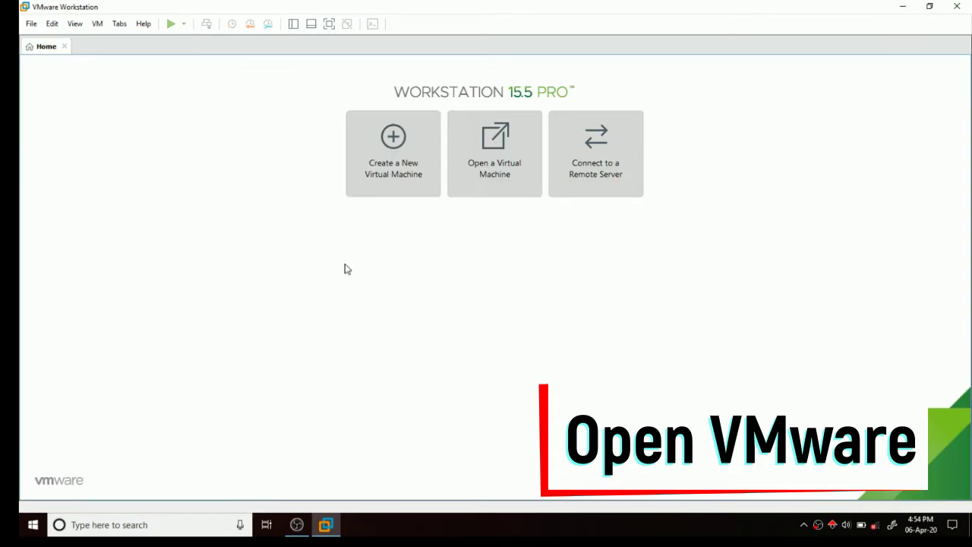
Launch the New Virtual Machine Wizard from the Home tab.
click(396, 167)
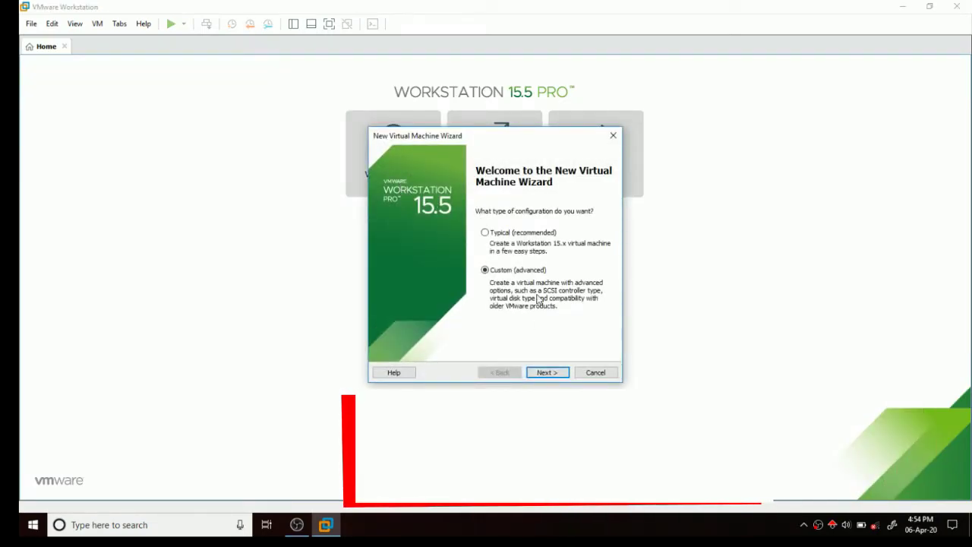
Keep default hardware compatibility, install the OS later, and pick Other Linux 5.x or later kernel 64-bit.
click(553, 376)
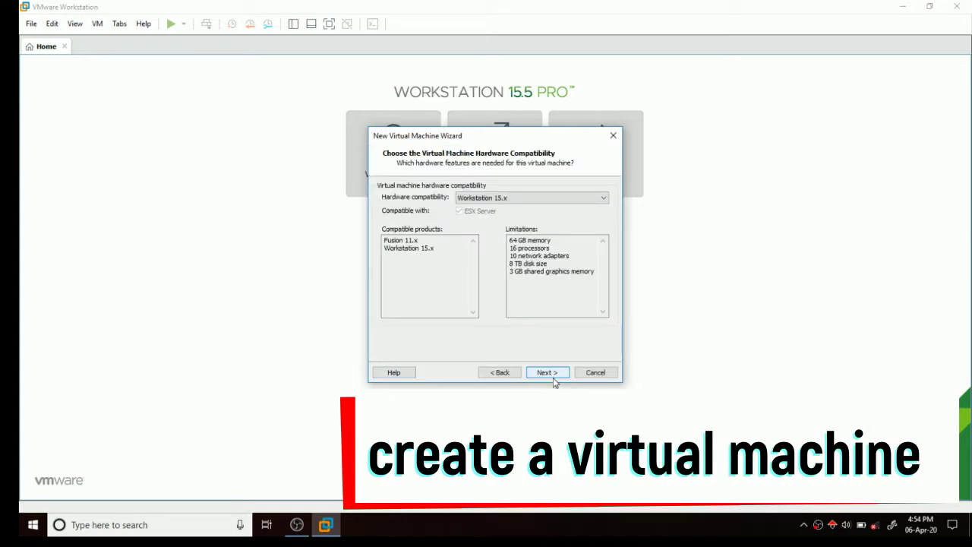
click(556, 375)
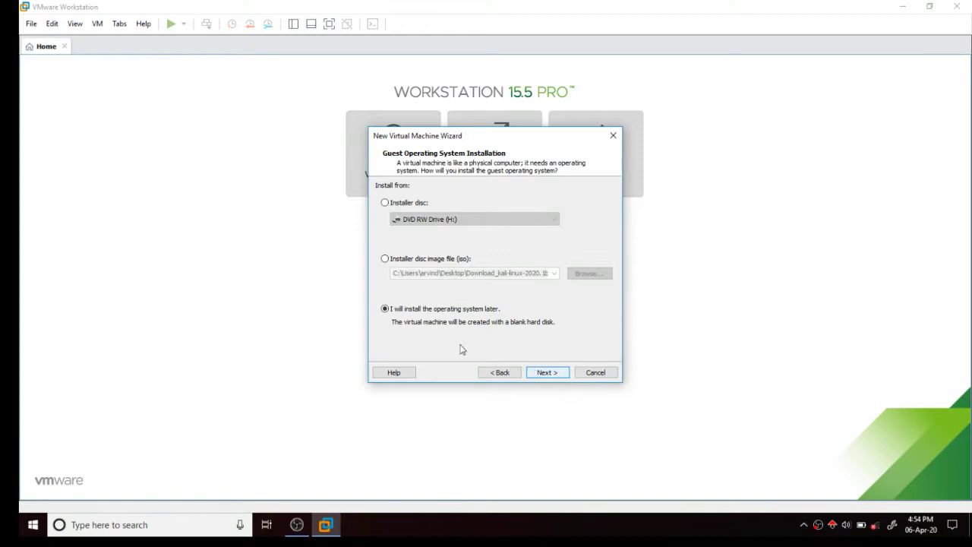
click(540, 374)
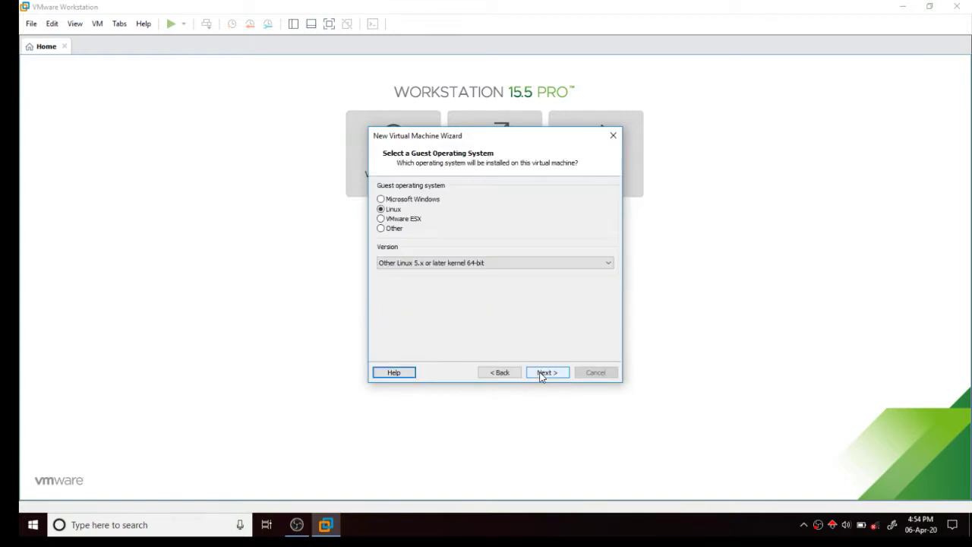
click(523, 266)
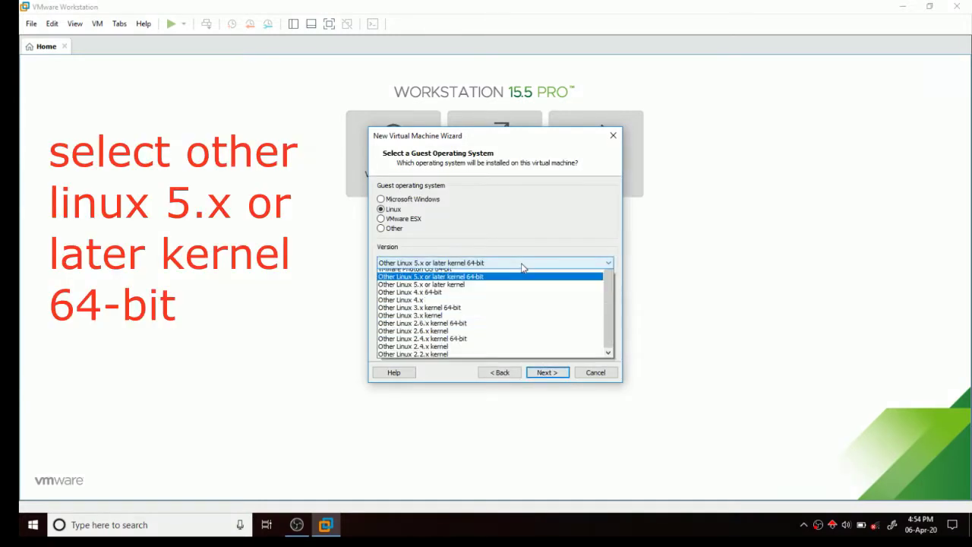
click(495, 419)
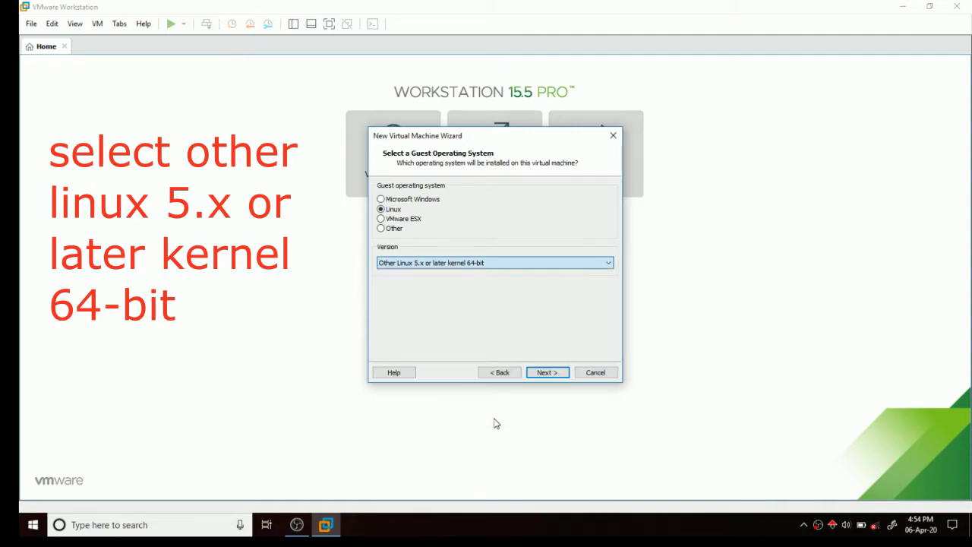
click(554, 380)
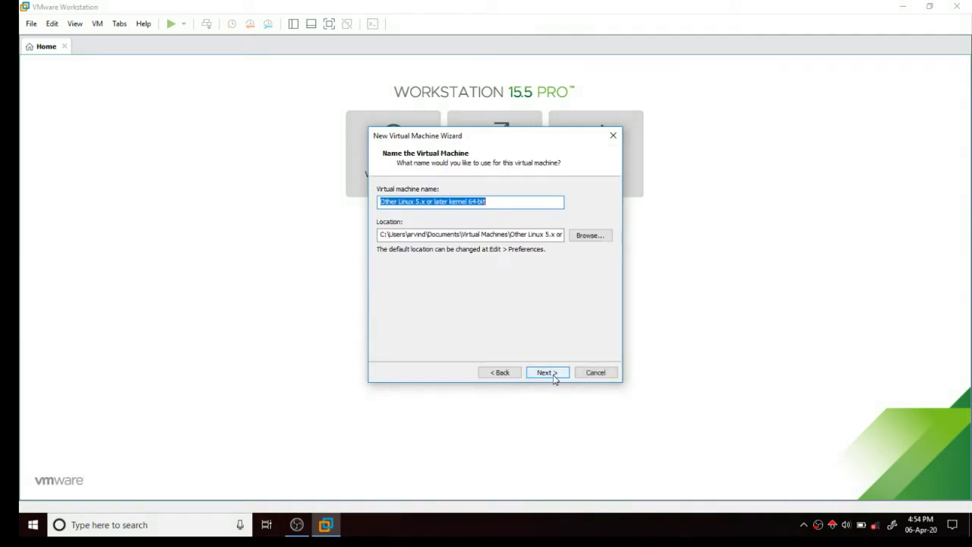
Create a new kalilinux2020.1 folder on Local Disk (D:) in the folder picker.
click(584, 237)
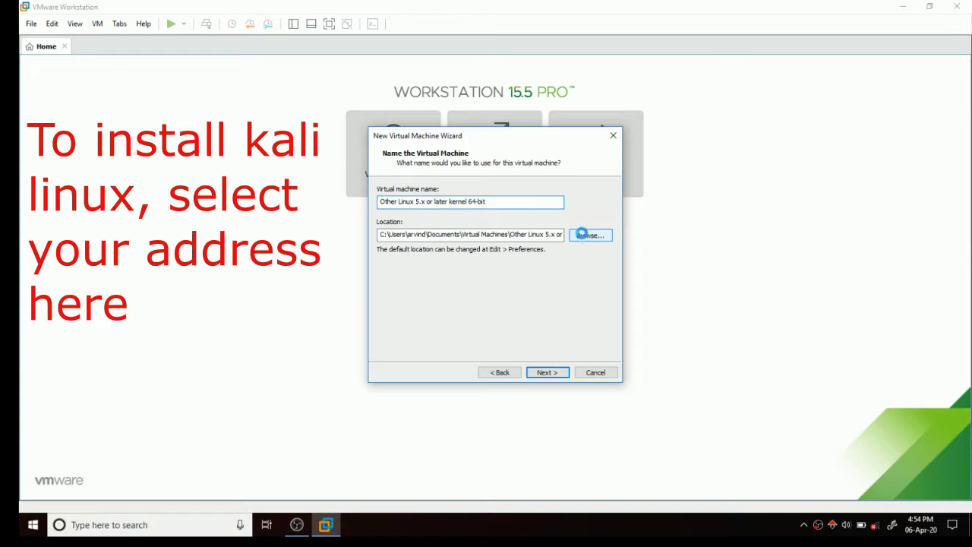
scroll(466, 276, down, 6)
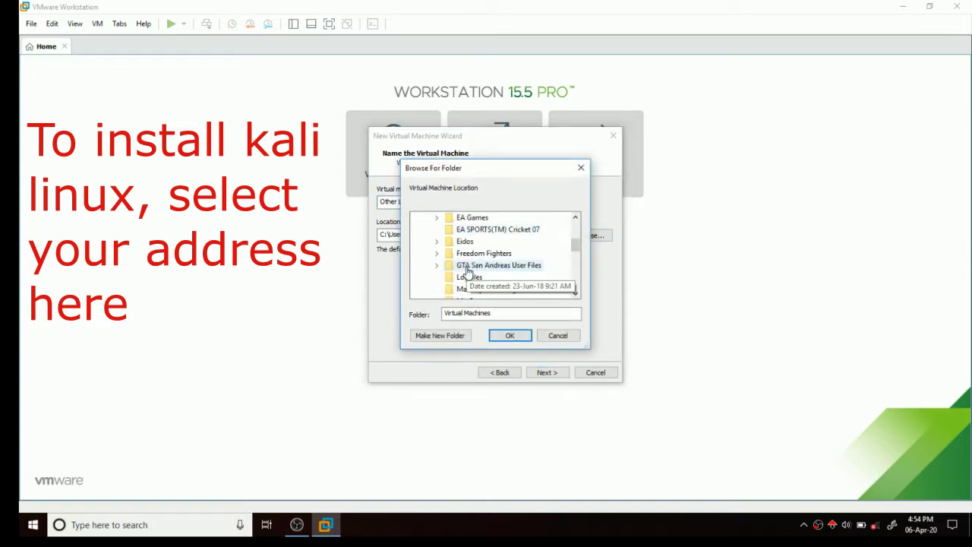
scroll(467, 272, down, 5)
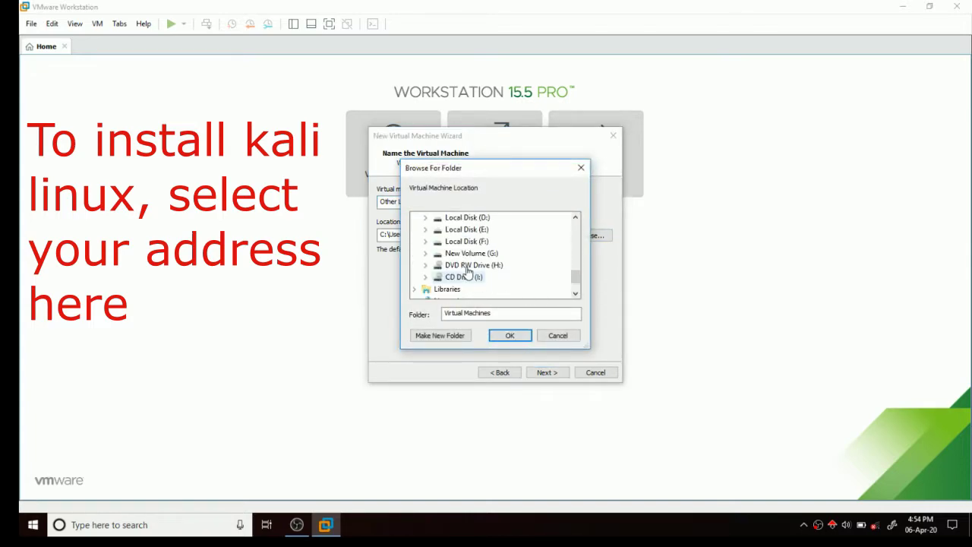
scroll(466, 272, up, 1)
click(462, 253)
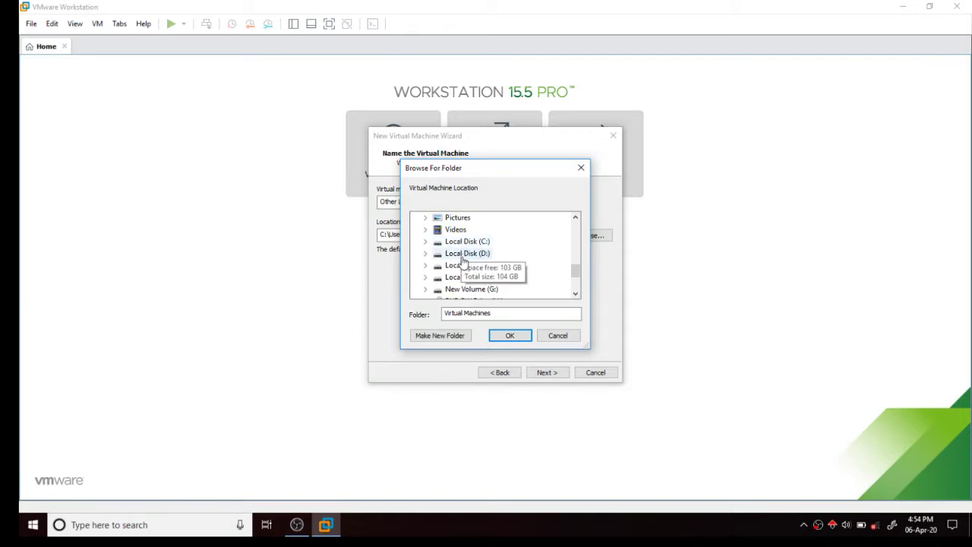
double_click(463, 253)
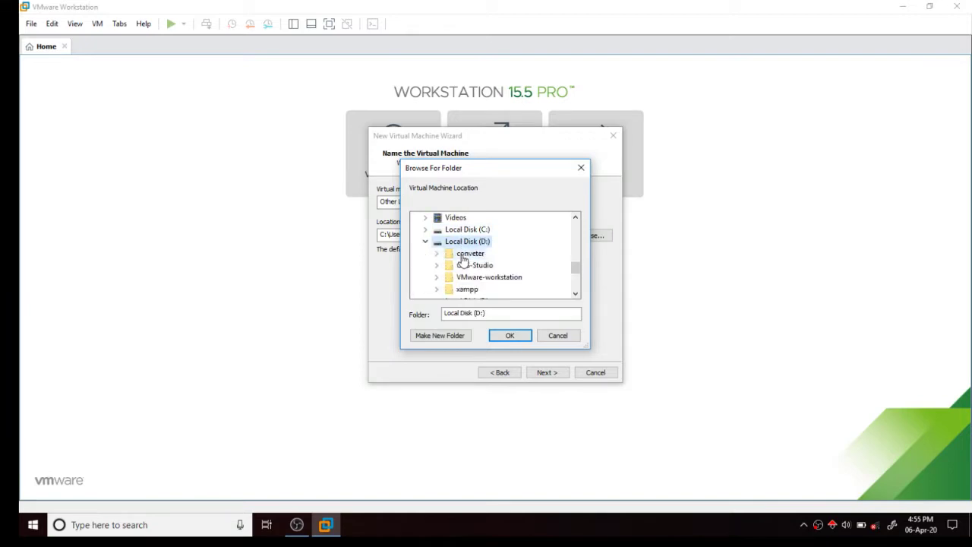
click(464, 337)
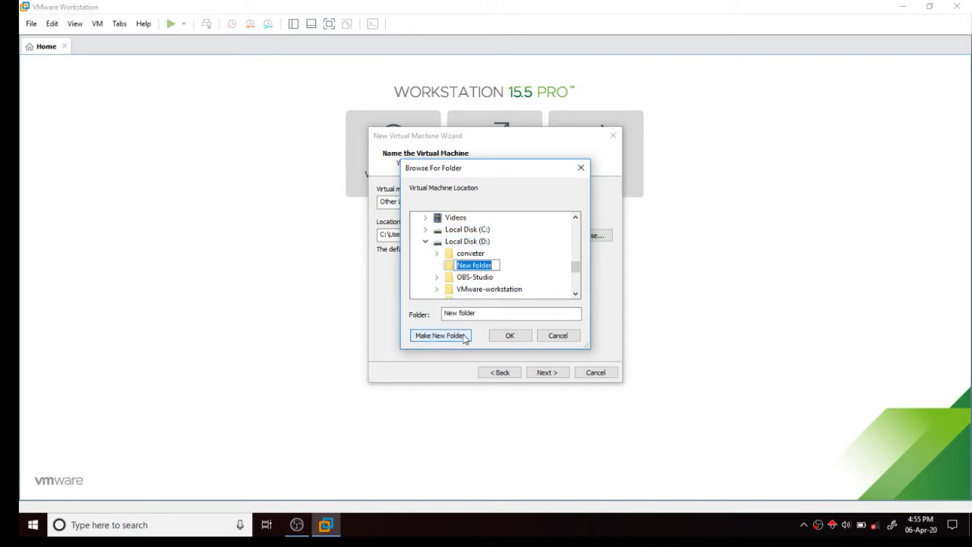
key(BackSpace)
text(kal)
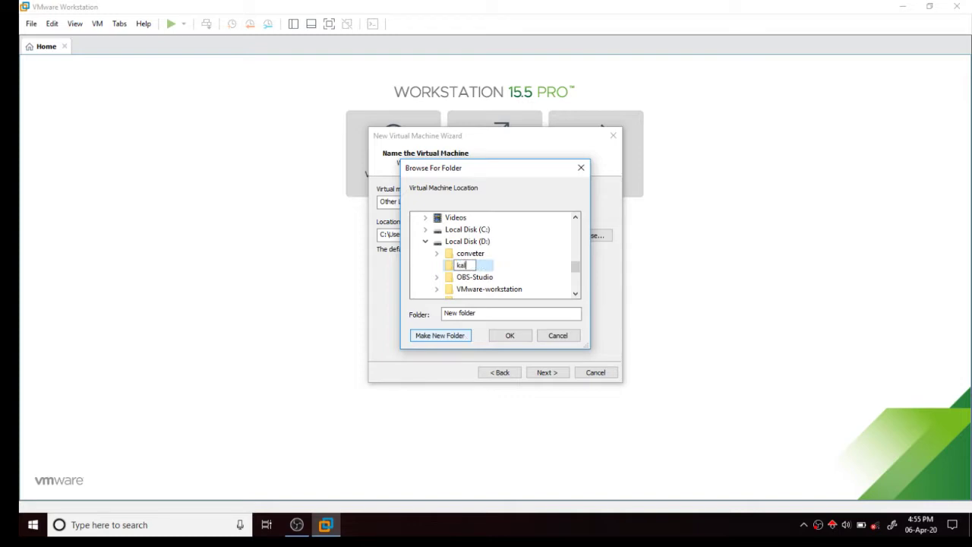
text(ilinux2020.1)
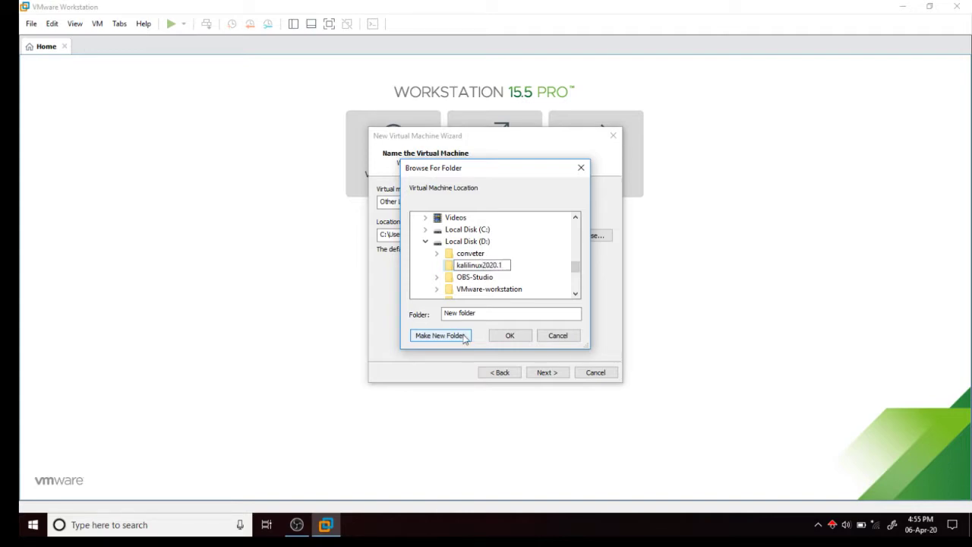
click(510, 336)
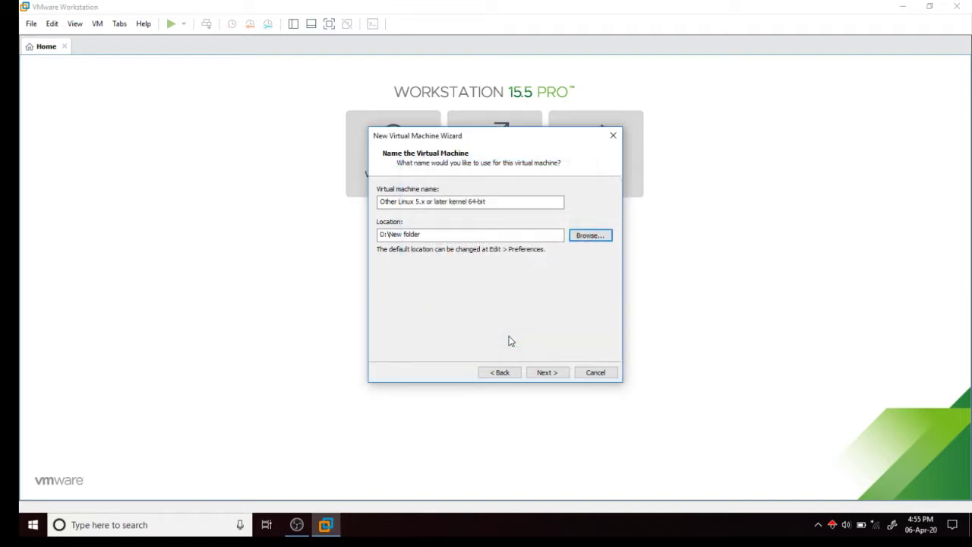
Select D:\kalilinux2020.1 as the virtual machine's location.
click(597, 237)
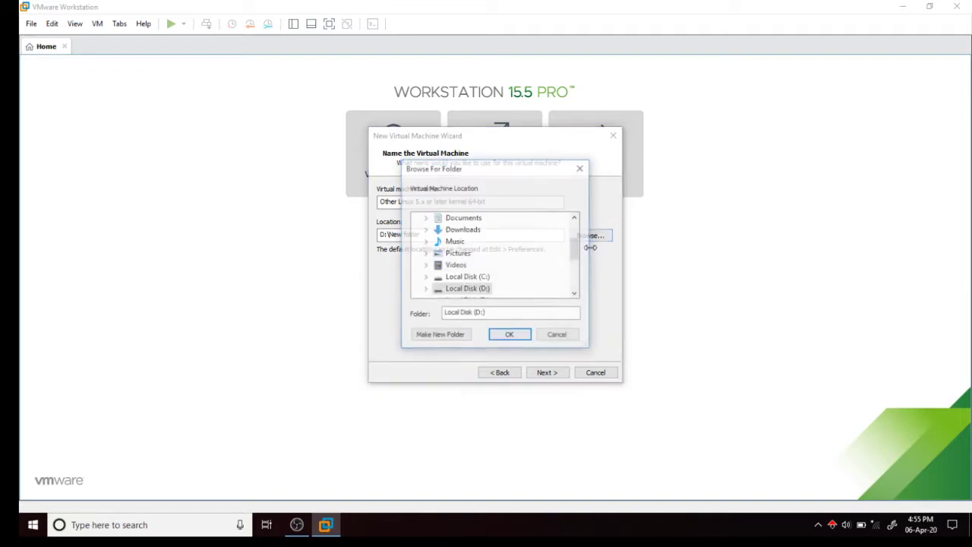
double_click(496, 289)
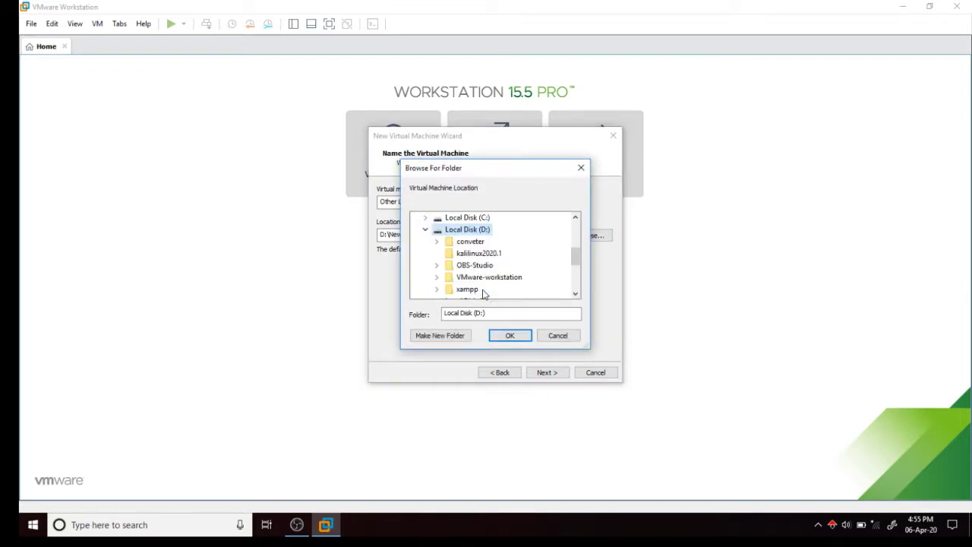
click(473, 257)
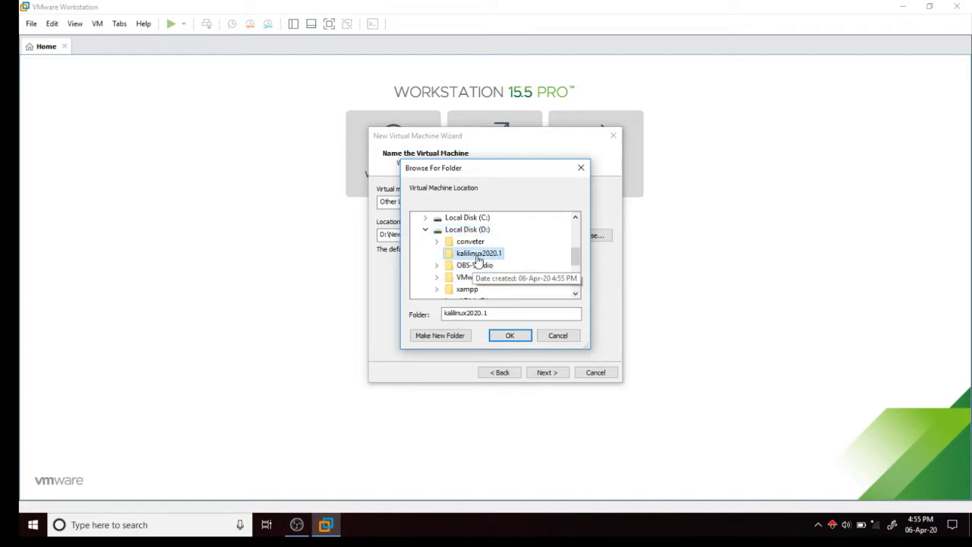
click(504, 336)
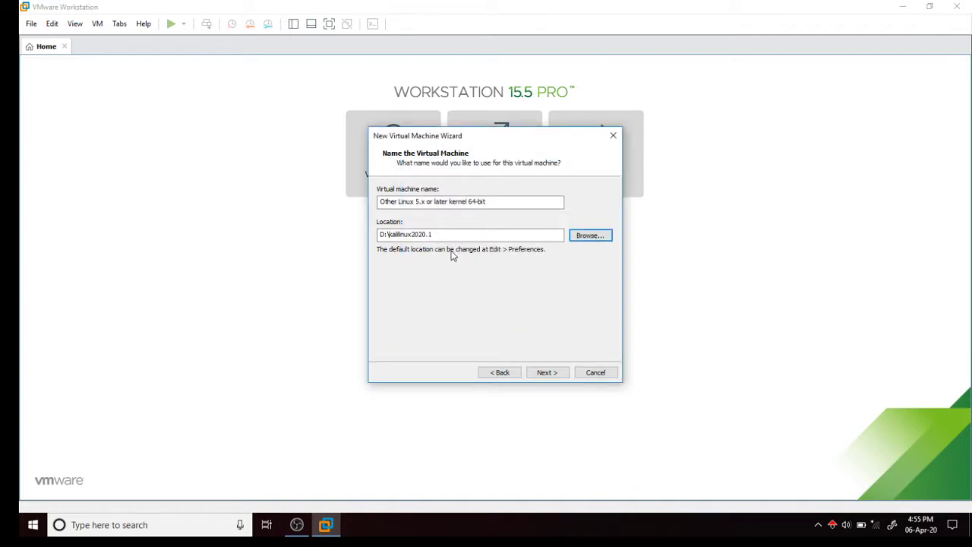
Rename the virtual machine to kalilinux.
drag(486, 201, 341, 222)
key(BackSpace)
text(kalilinux)
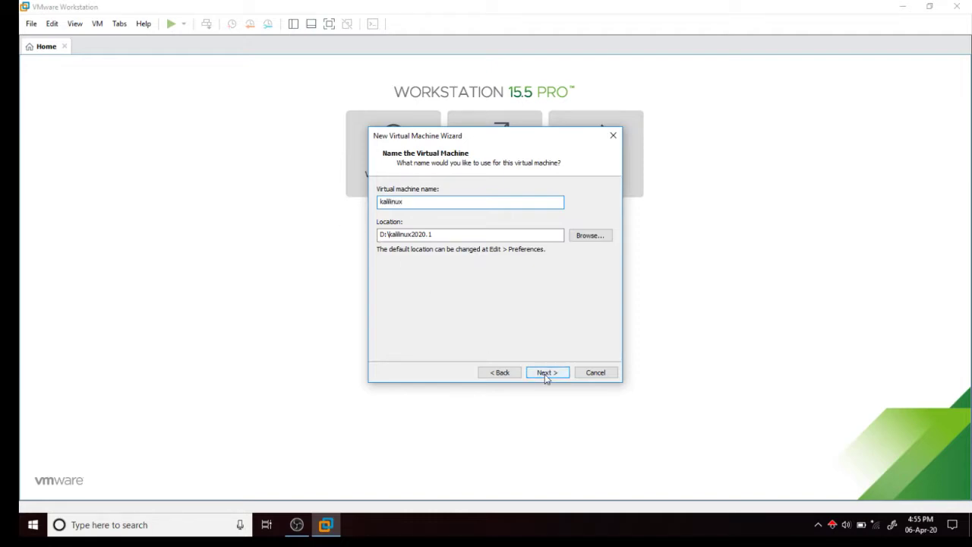
Give the VM 4 cores per processor and 4096 MB of memory.
click(545, 372)
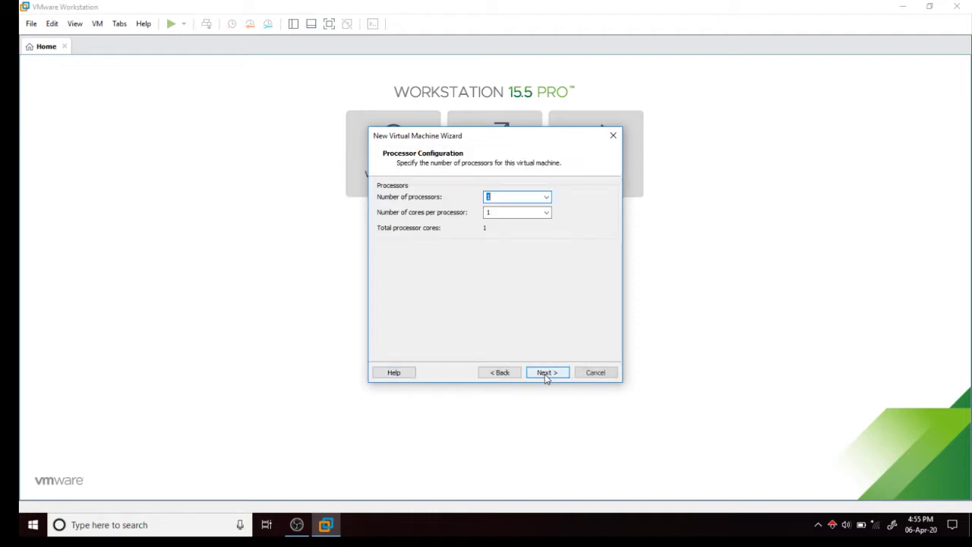
click(546, 212)
click(539, 251)
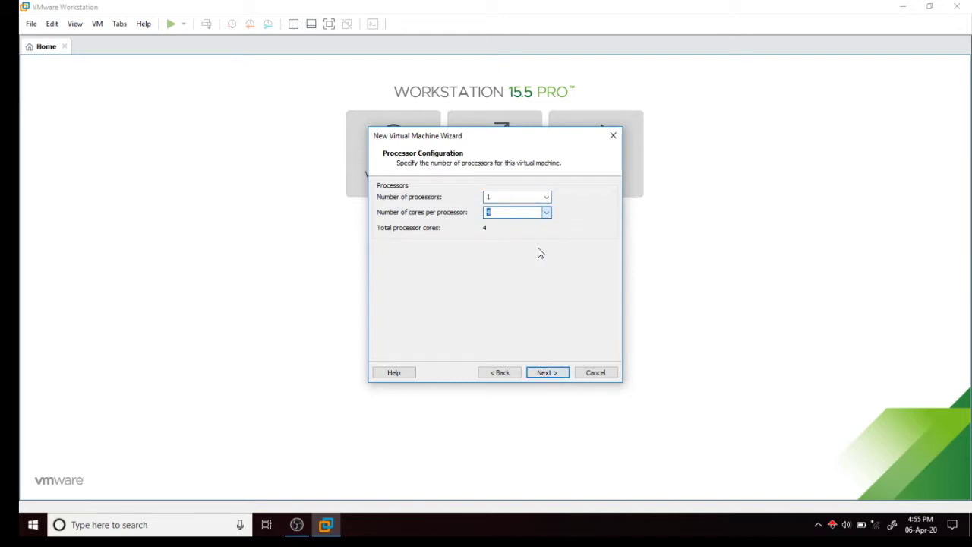
click(547, 372)
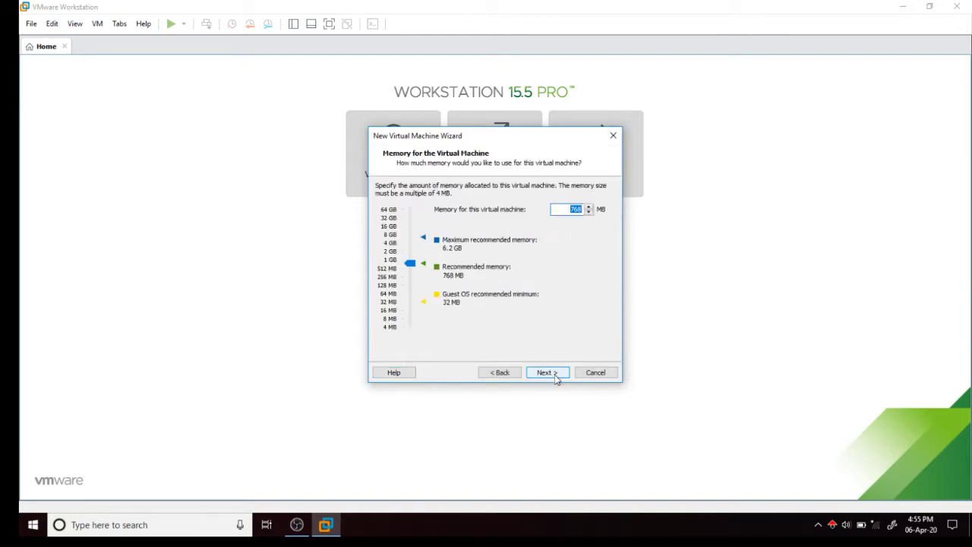
drag(410, 264, 415, 248)
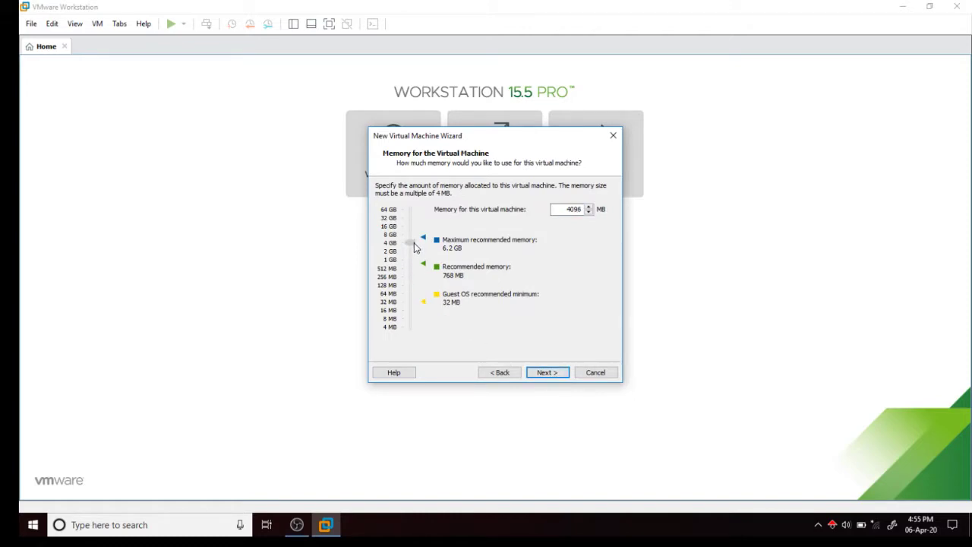
Keep NAT networking, the LSI Logic controller and SCSI disk type, and create a new virtual disk.
click(555, 372)
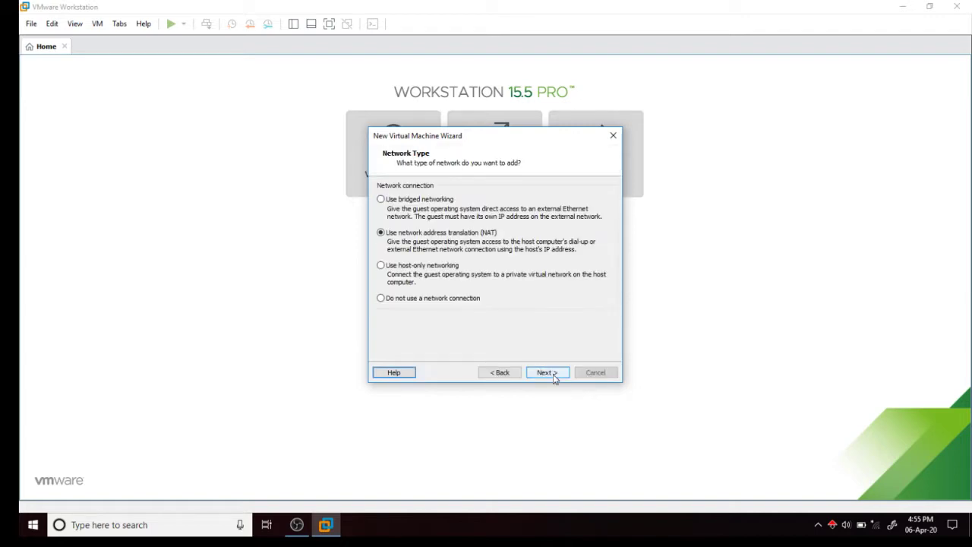
click(555, 372)
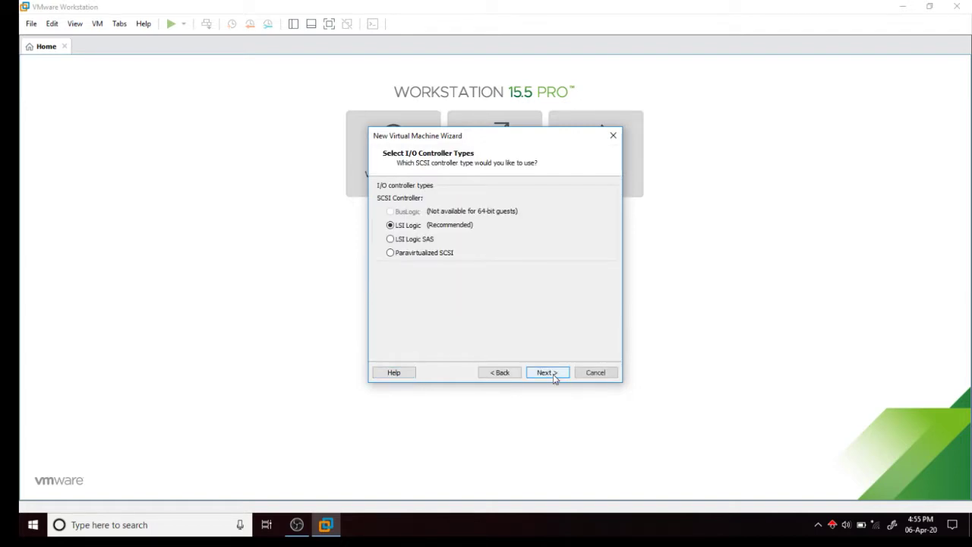
click(555, 372)
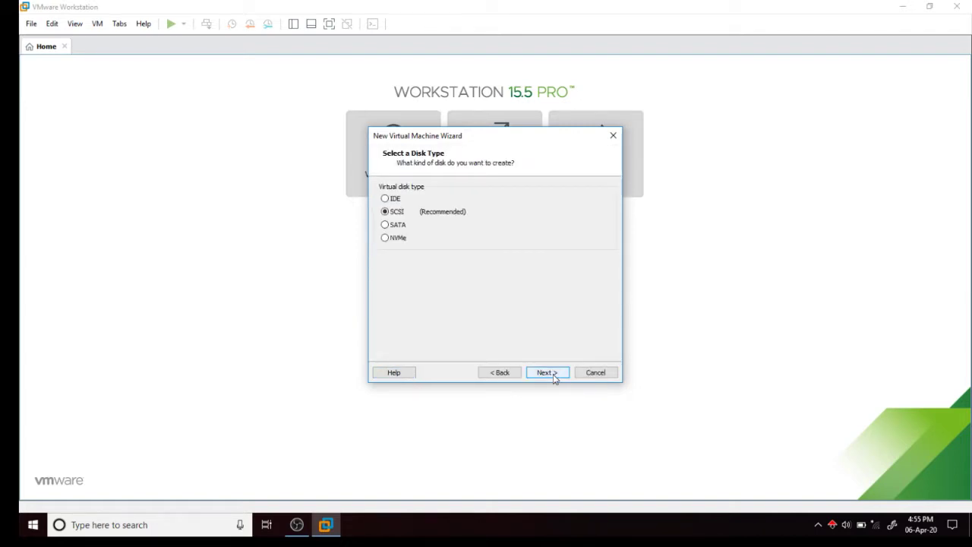
click(555, 372)
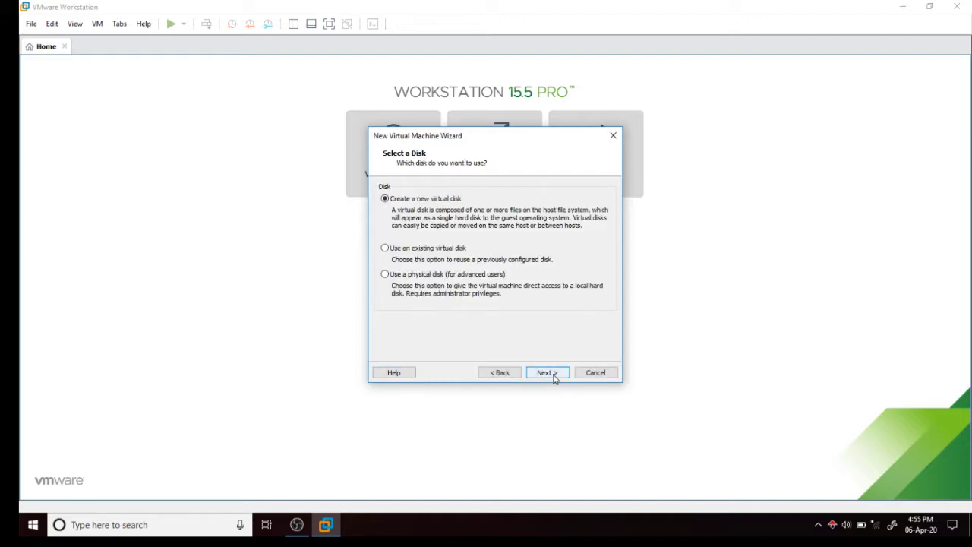
click(553, 376)
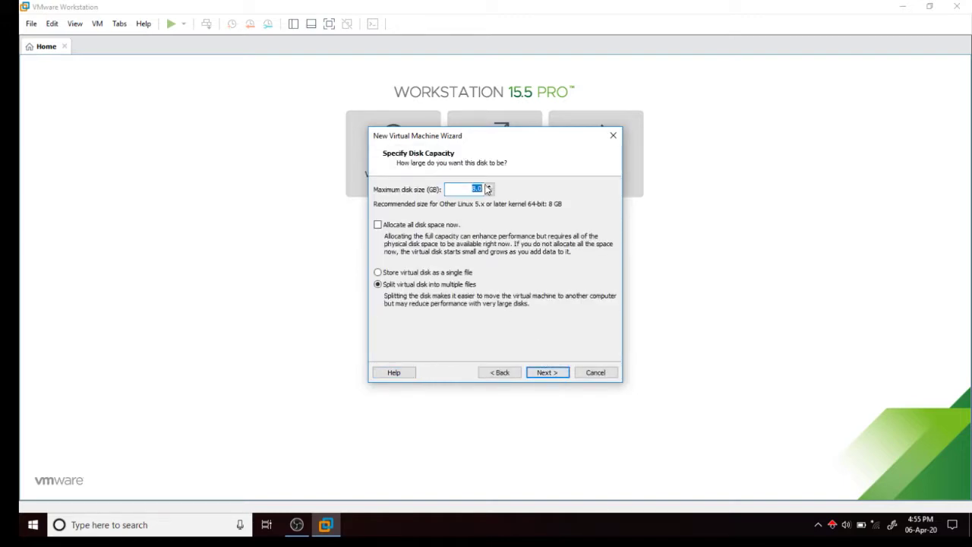
Set a 25 GB split virtual disk stored as kalilinux.vmdk, then open hardware customisation.
click(489, 187)
click(489, 187)
click(490, 187)
click(489, 187)
click(489, 187)
click(489, 187)
click(489, 187)
click(489, 187)
click(490, 187)
click(490, 187)
click(483, 191)
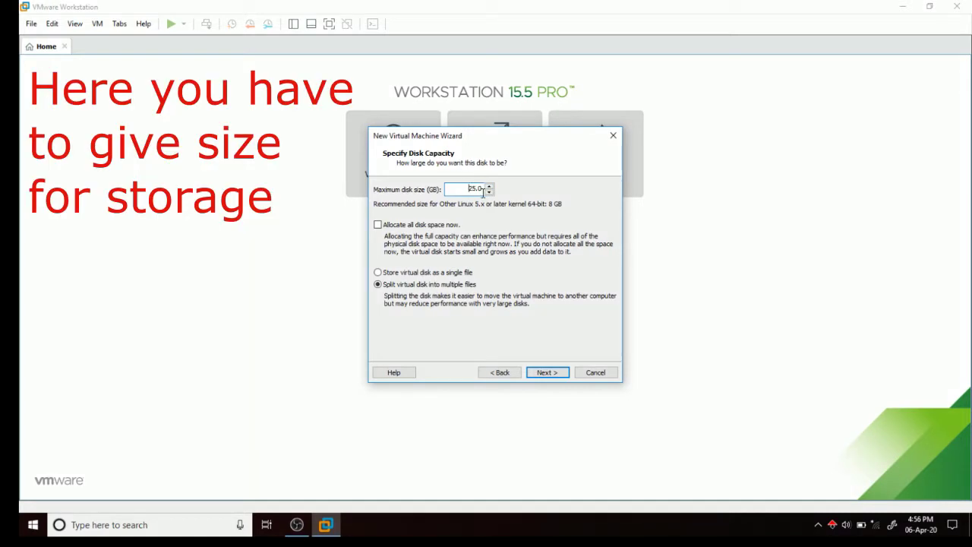
click(547, 372)
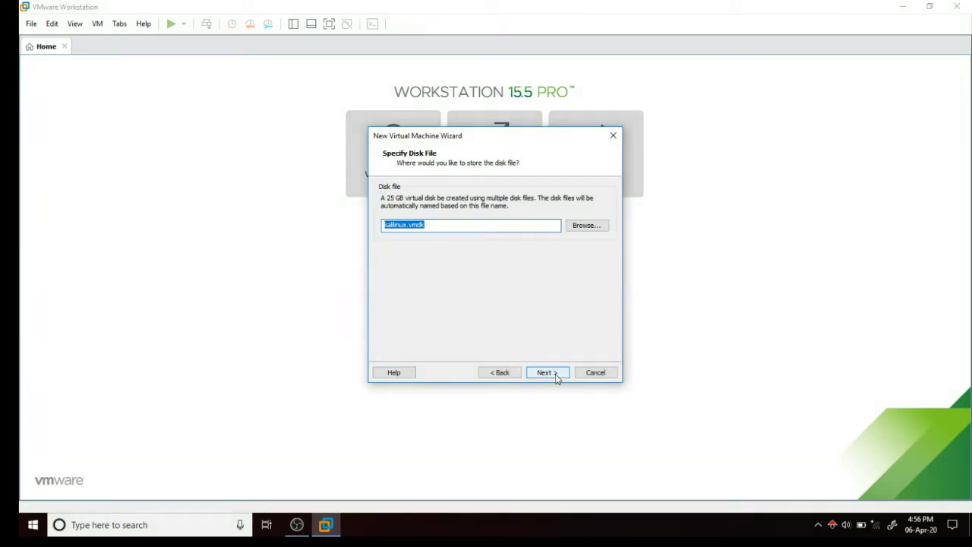
click(555, 374)
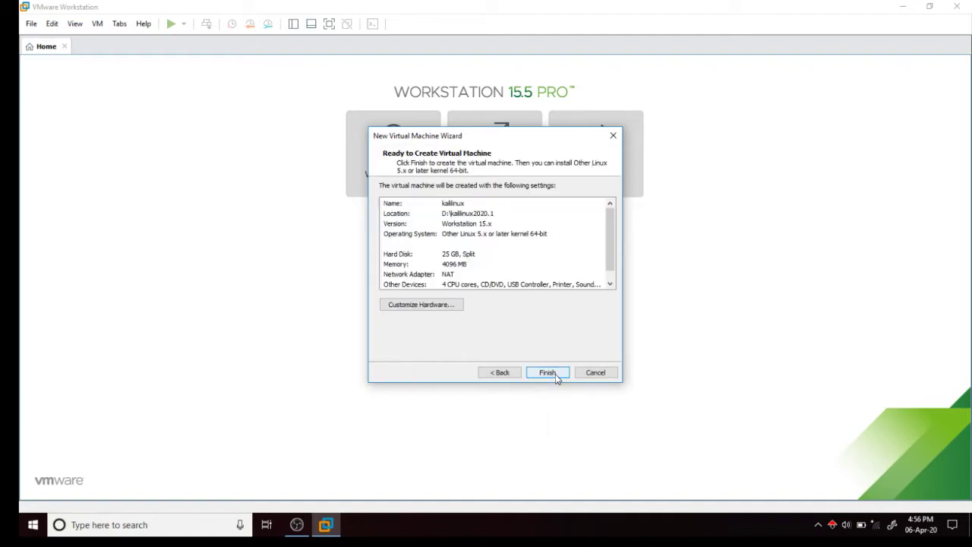
click(422, 305)
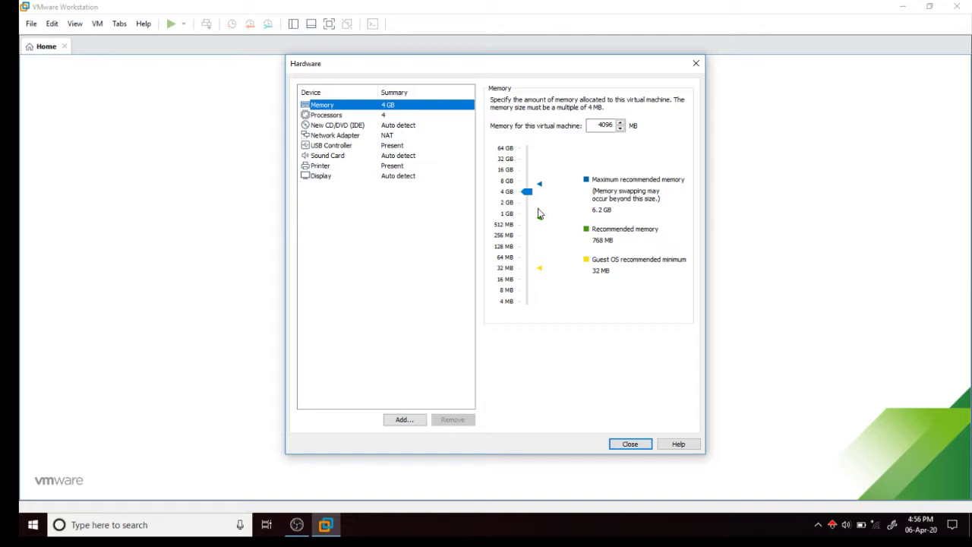
Enable Intel VT-x/EPT or AMD-V/RVI virtualization and switch the CD/DVD drive to an ISO image file.
click(383, 115)
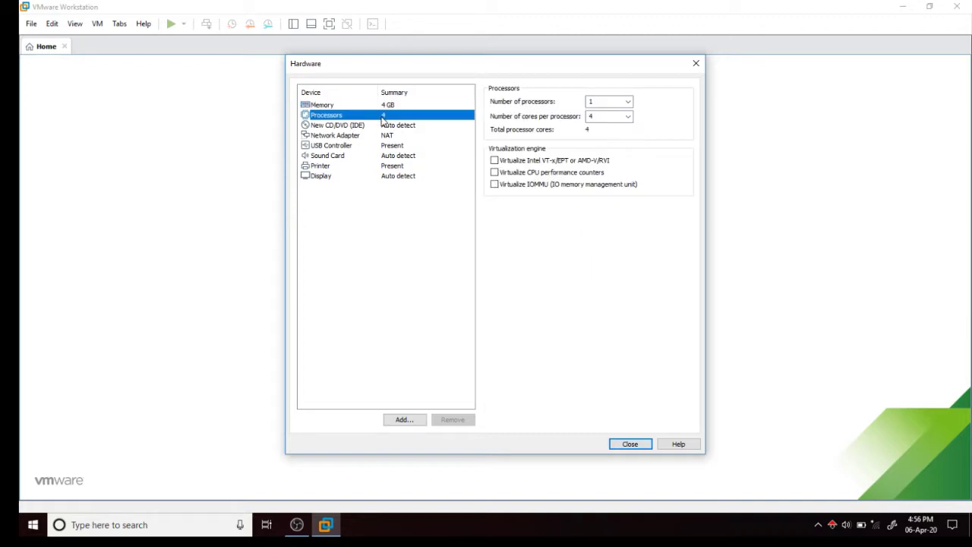
click(495, 161)
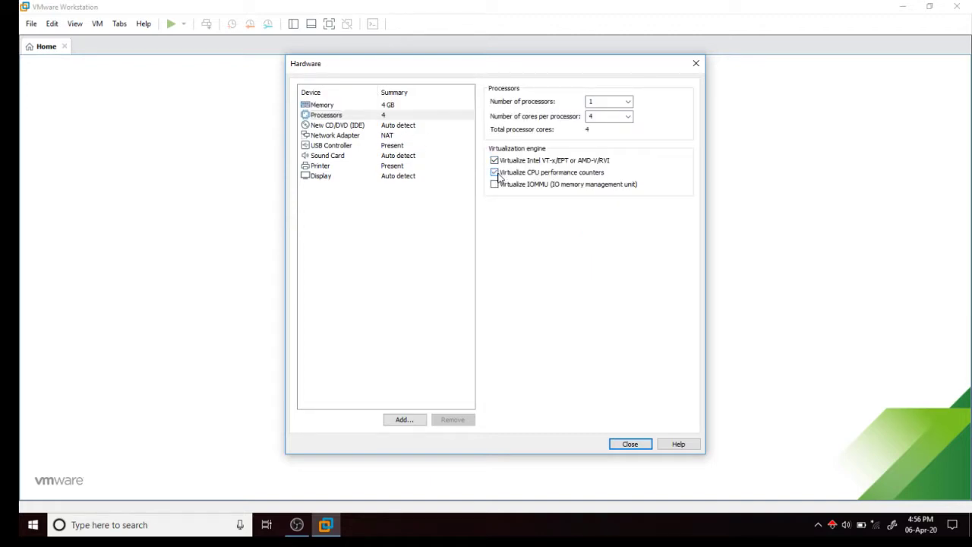
click(383, 125)
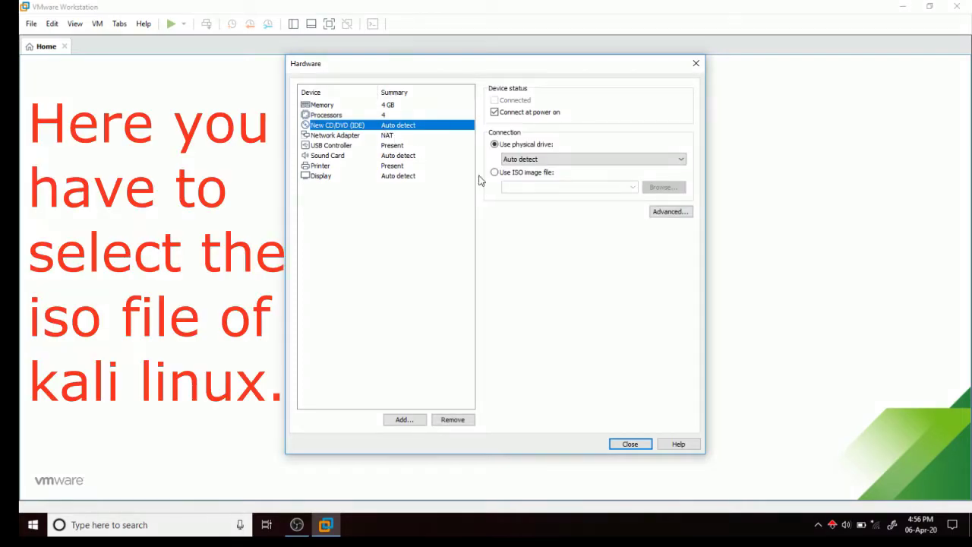
click(494, 172)
click(666, 187)
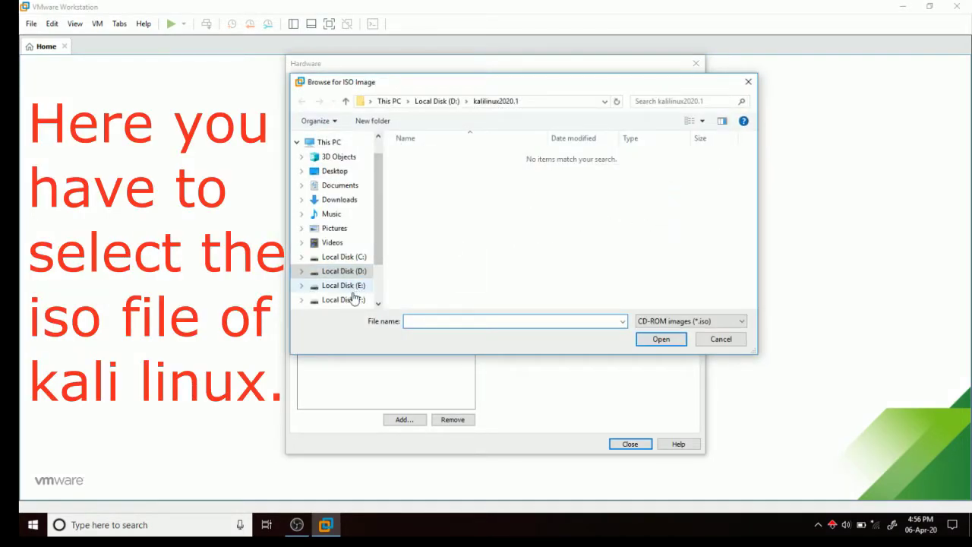
Attach F:\iso file\Download_kali-linux-2020.1b-installer-amd64.iso to the CD/DVD drive.
click(353, 299)
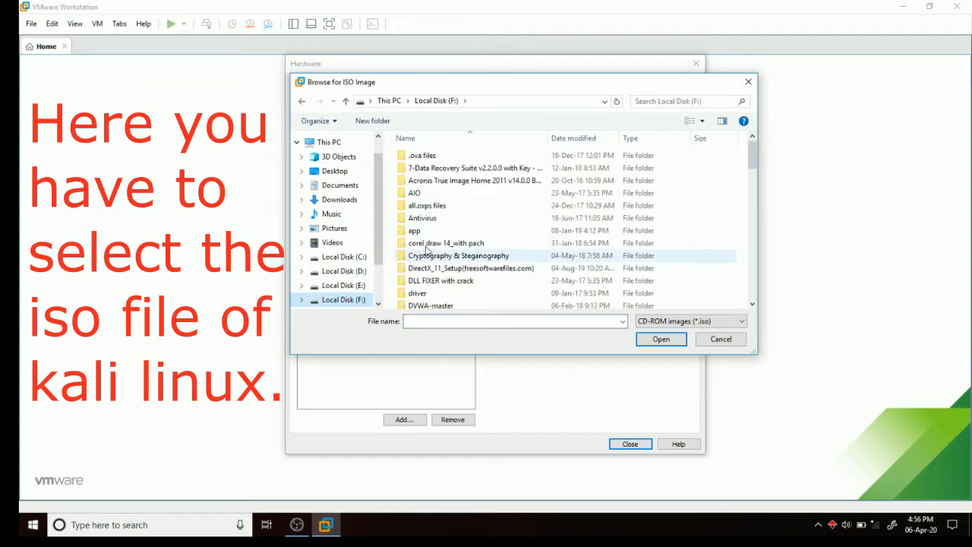
scroll(435, 218, down, 1)
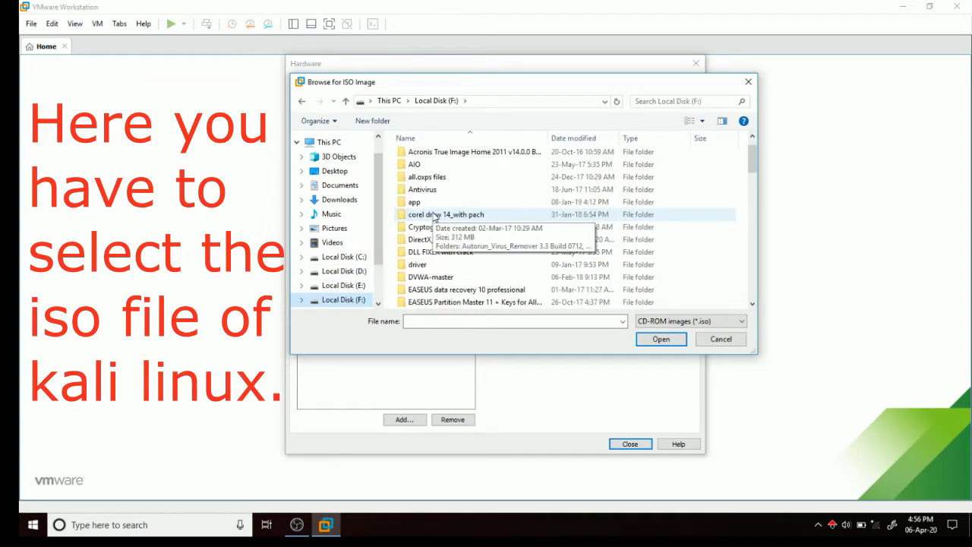
scroll(436, 216, down, 1)
scroll(435, 217, up, 2)
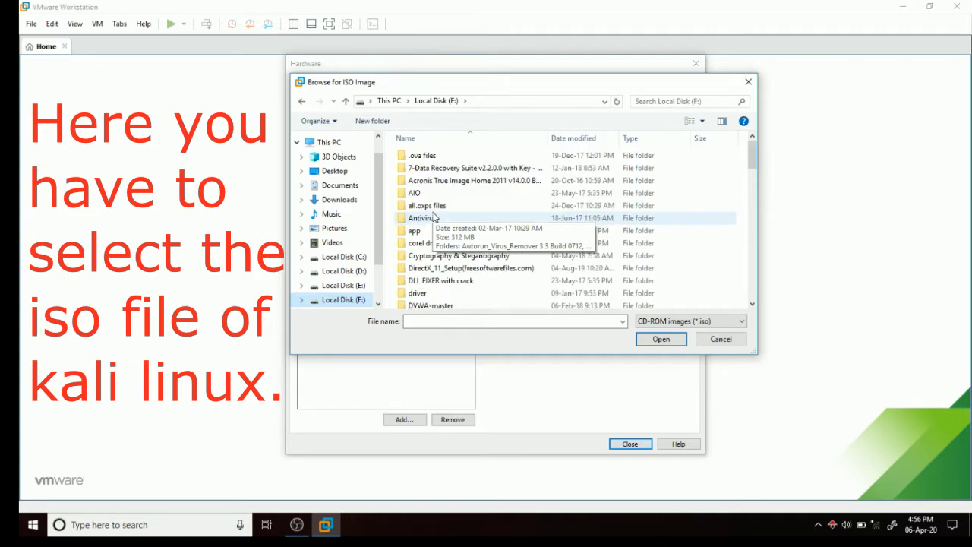
drag(751, 155, 750, 190)
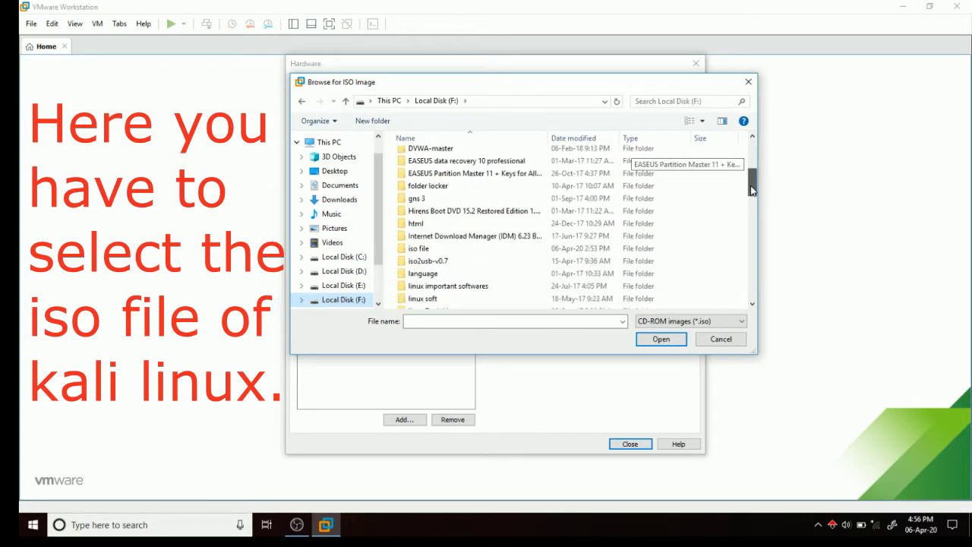
double_click(459, 249)
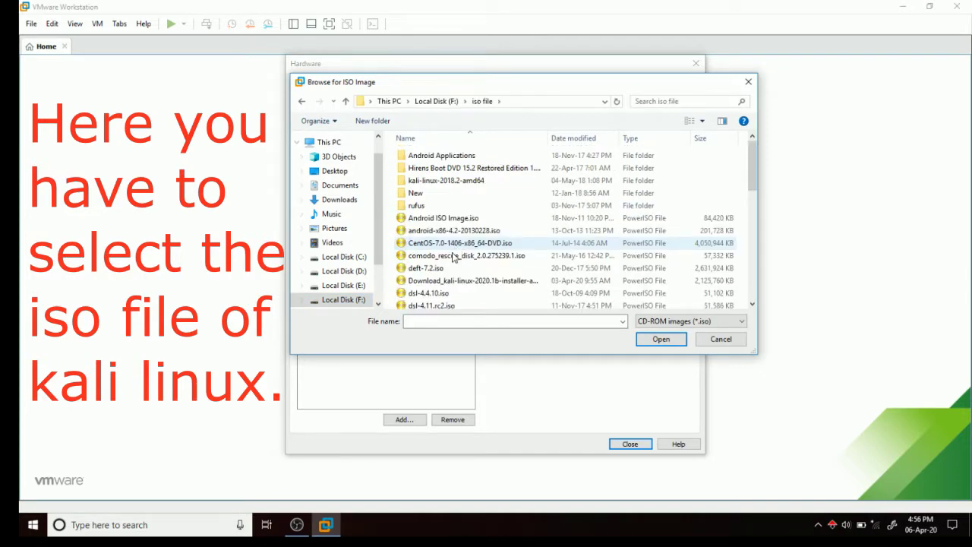
drag(751, 154, 751, 177)
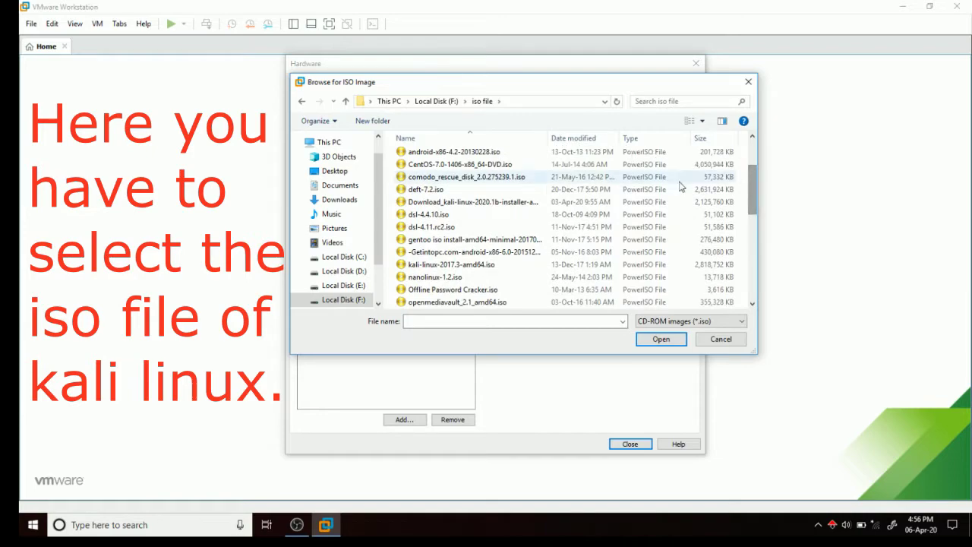
click(514, 203)
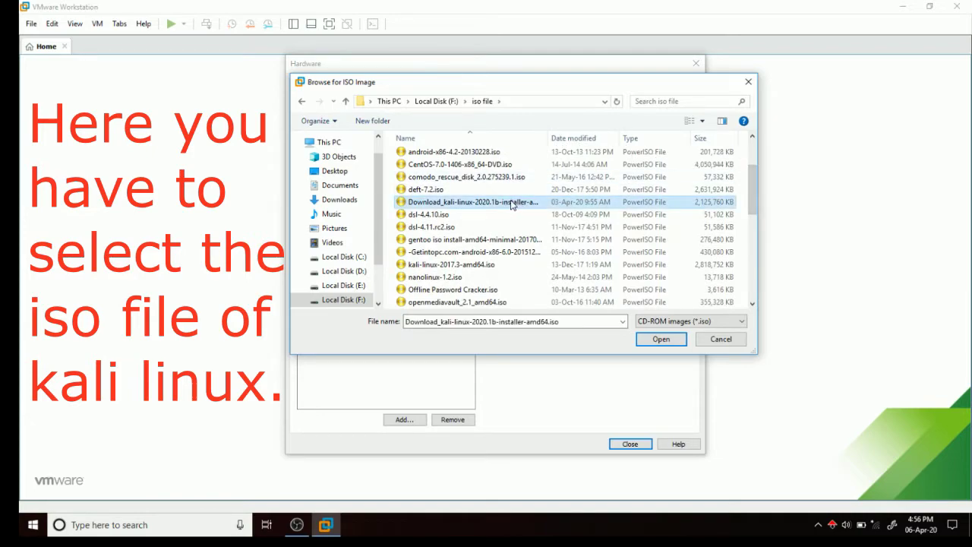
click(440, 321)
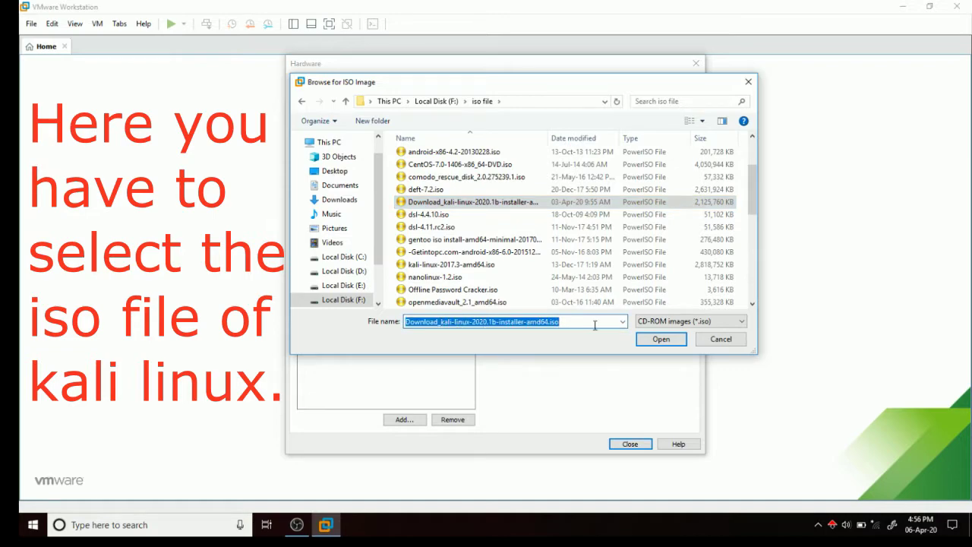
click(658, 340)
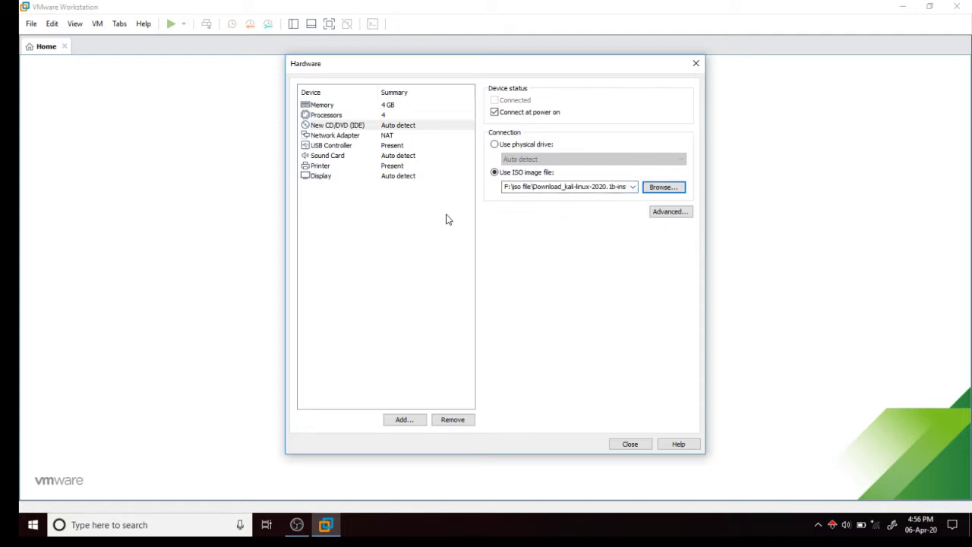
Finish creating the kalilinux VM, close the Home tab, and power the VM on.
click(631, 444)
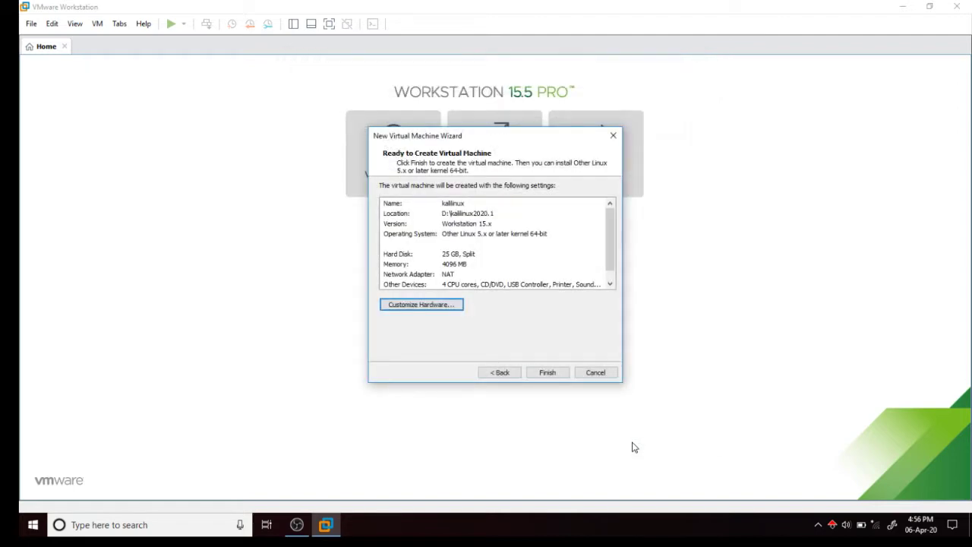
click(547, 372)
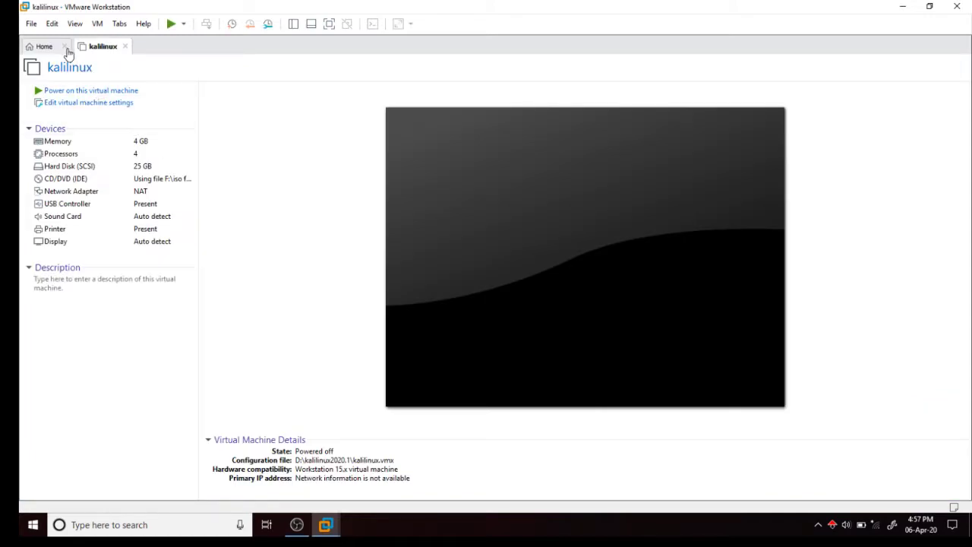
click(66, 46)
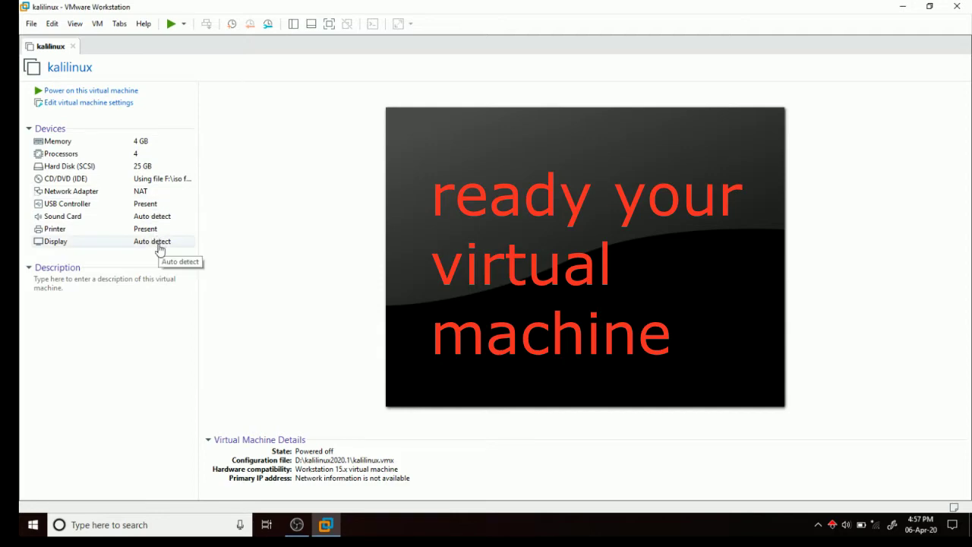
click(96, 92)
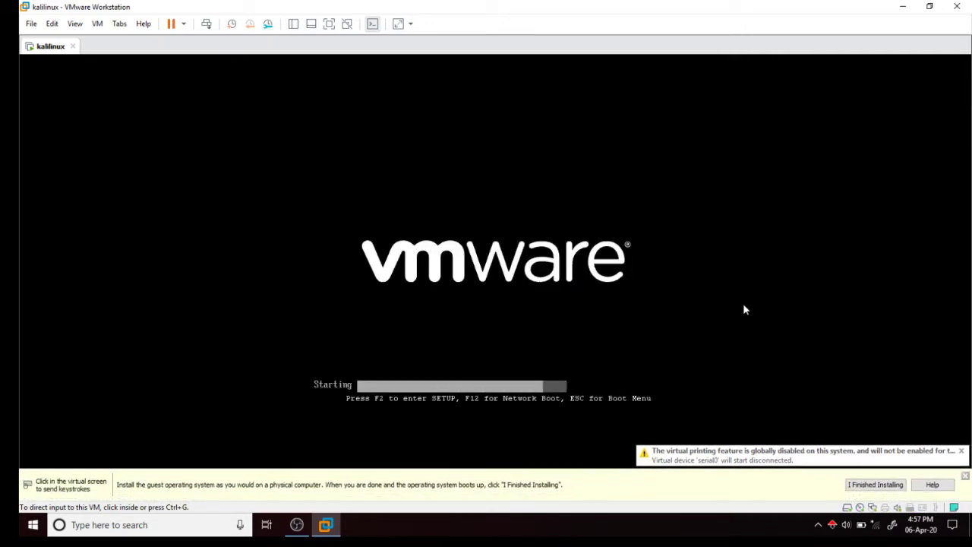
Dismiss the guest installation hint and choose Graphical install from the Kali boot menu.
click(879, 490)
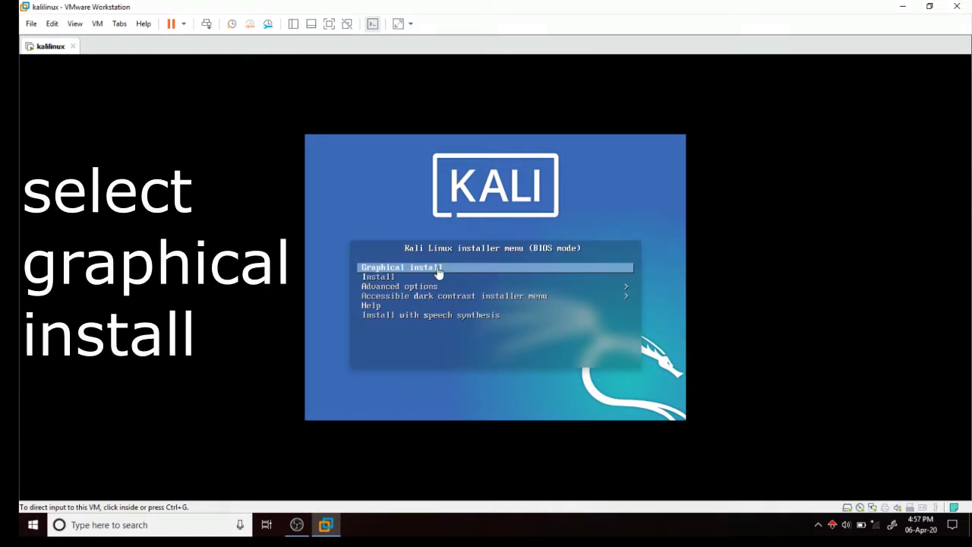
click(582, 276)
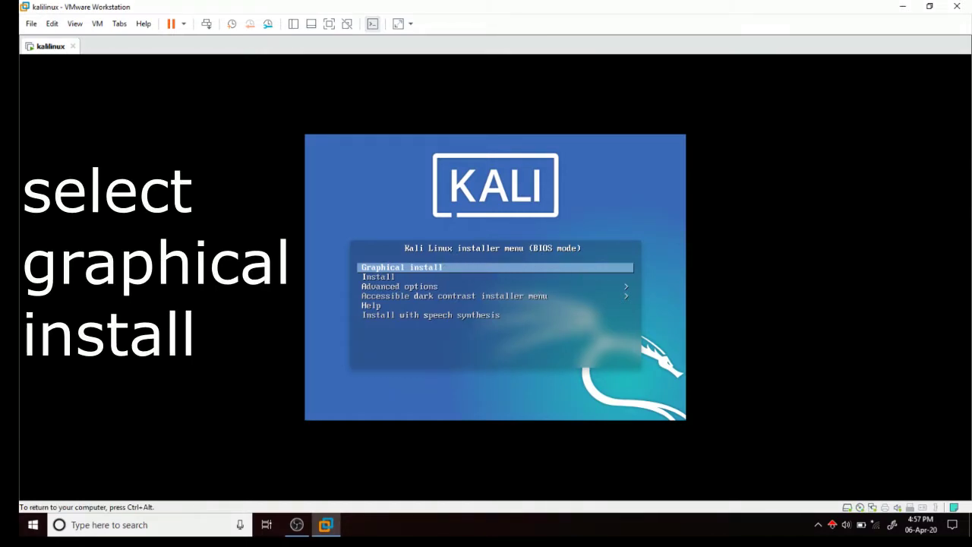
key(Return)
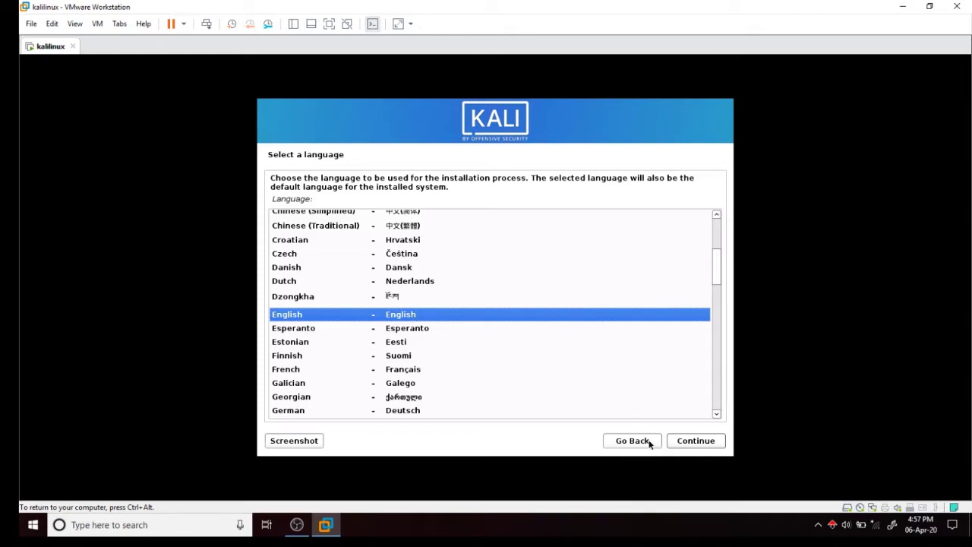
Accept English language, United States location and the American English keymap in the installer.
click(697, 442)
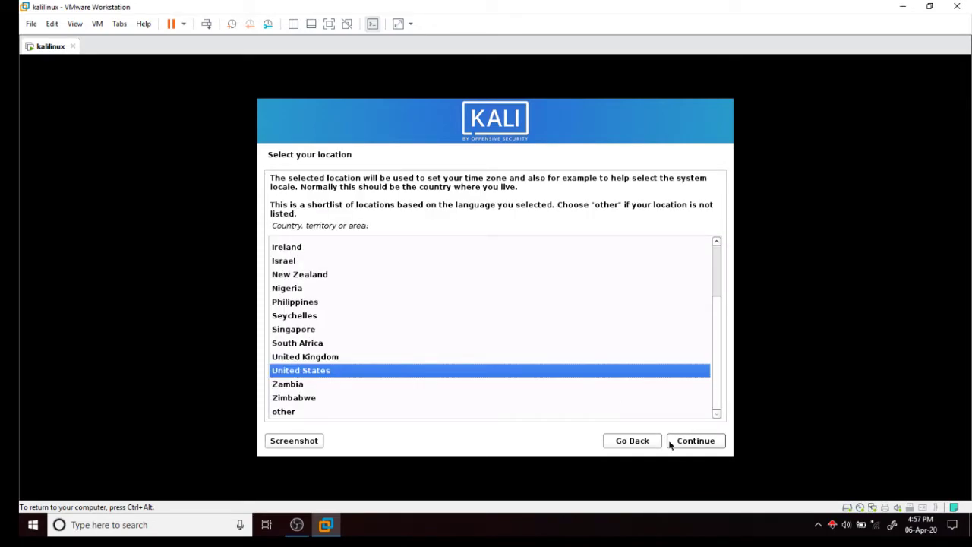
click(696, 442)
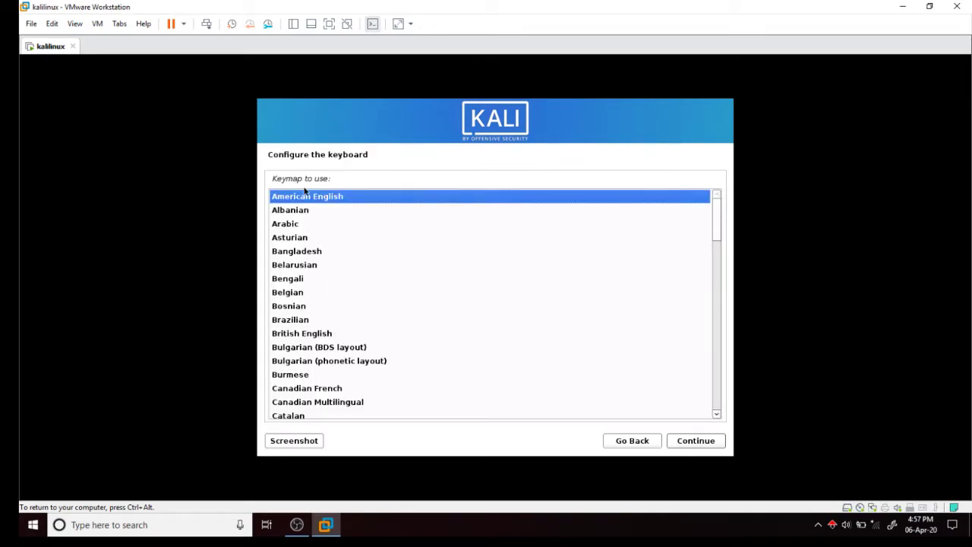
click(695, 441)
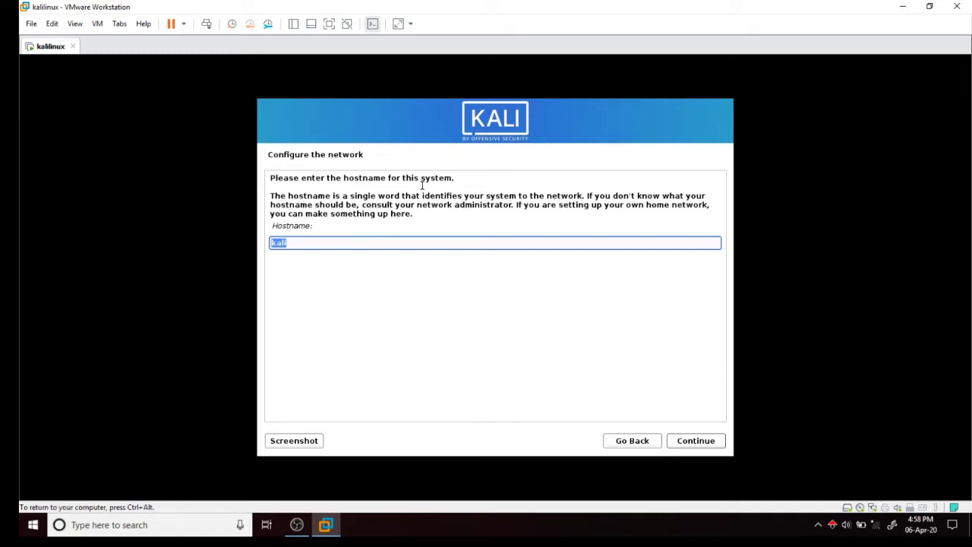
Keep 'kali' as the hostname and leave the domain name blank.
click(692, 448)
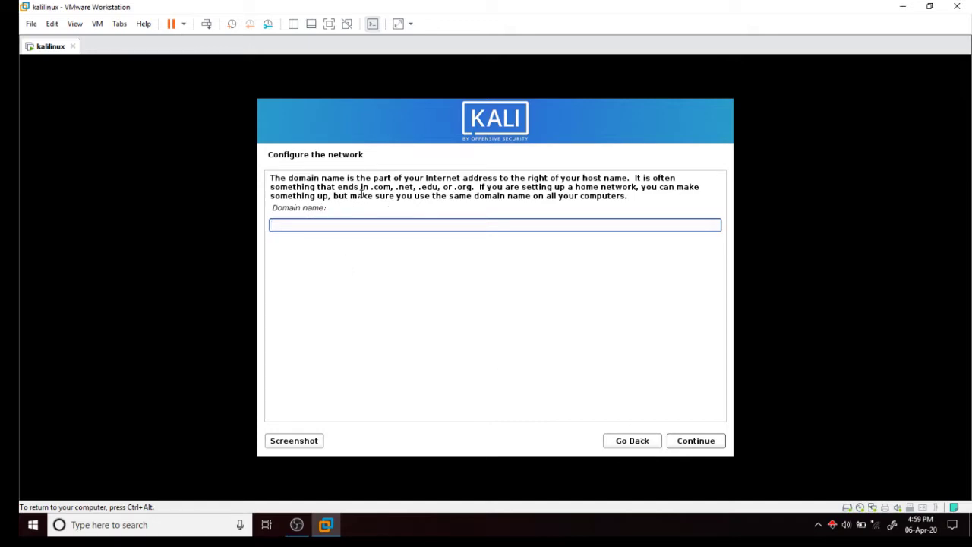
click(698, 440)
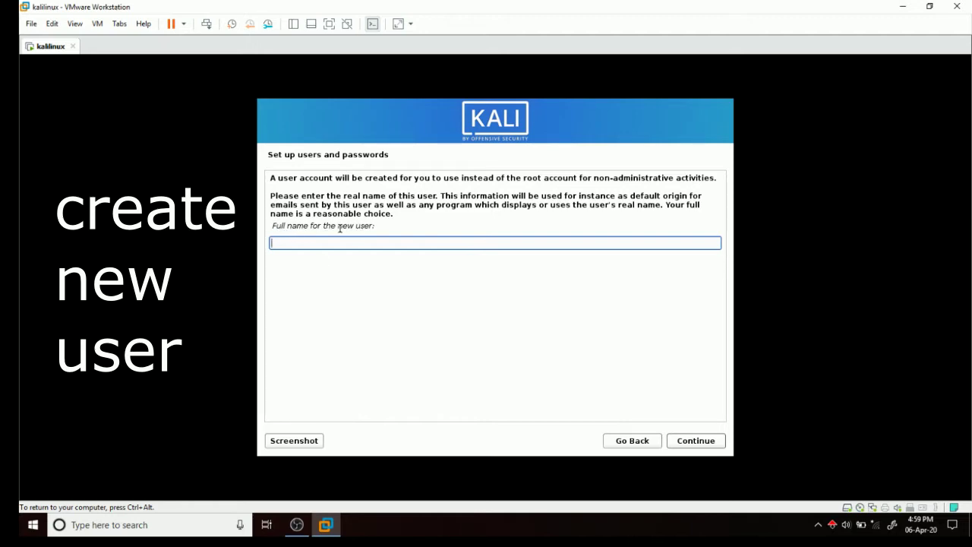
Enter the new user's full name, fixing a typo, and accept the suggested username.
drag(336, 227, 375, 227)
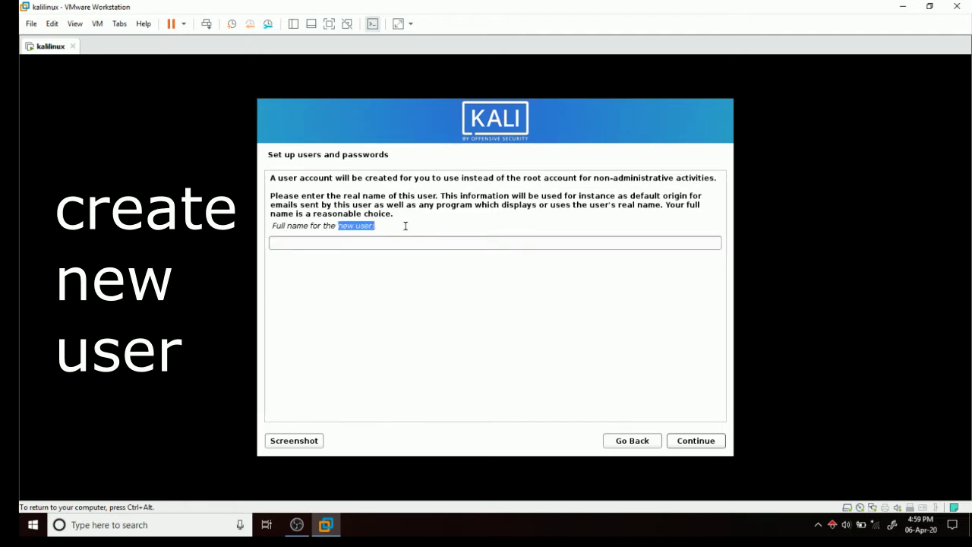
click(396, 241)
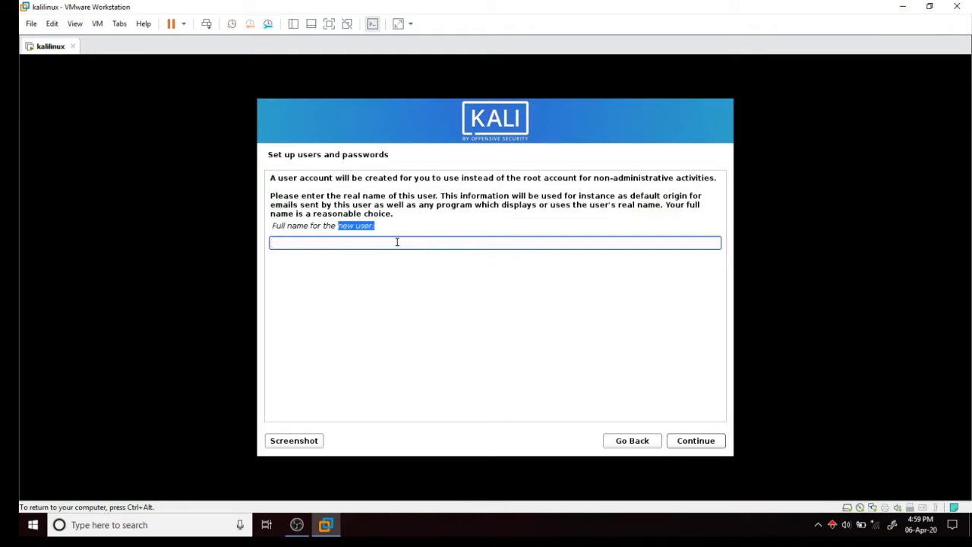
text(arvindli)
key(BackSpace)
key(BackSpace)
key(BackSpace)
key(BackSpace)
key(BackSpace)
key(BackSpace)
key(BackSpace)
key(BackSpace)
text(ARVINDLINUXWEB)
click(686, 448)
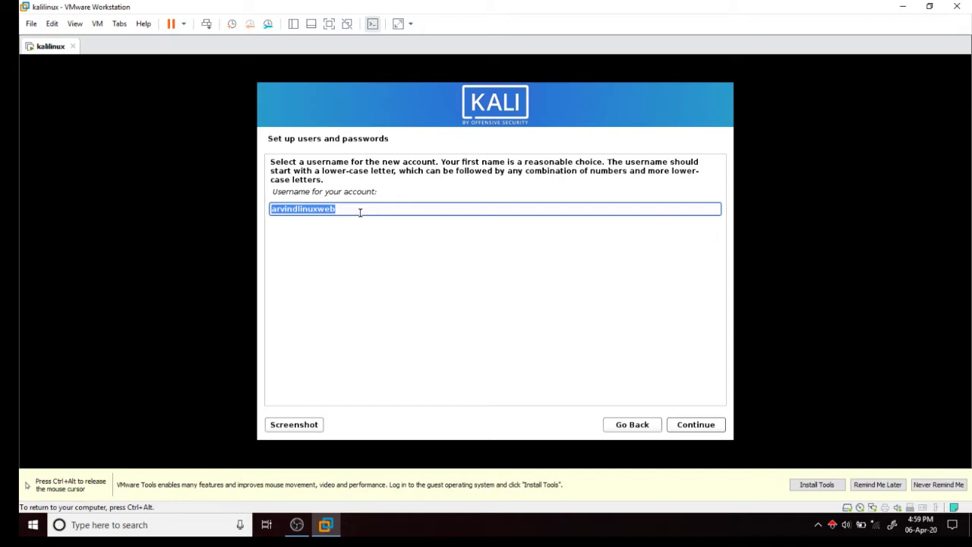
click(686, 426)
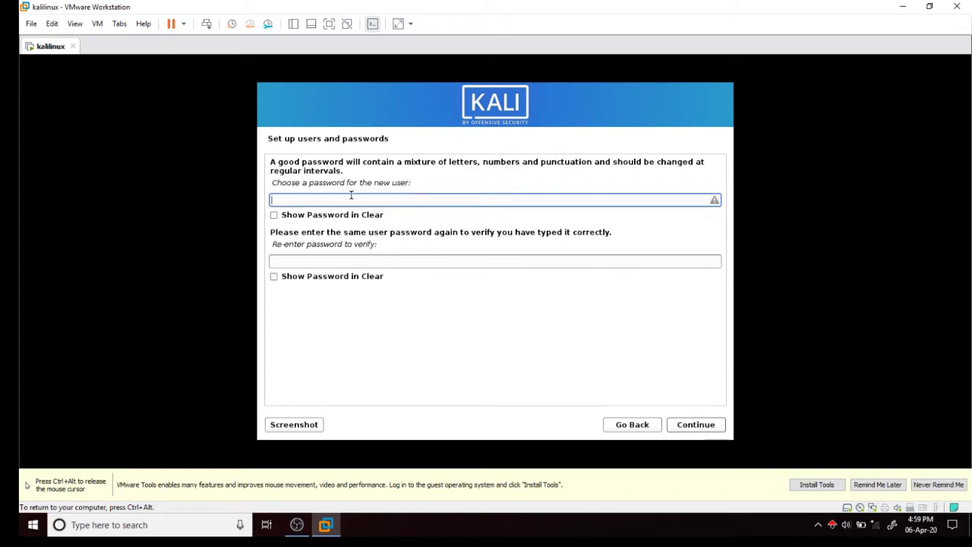
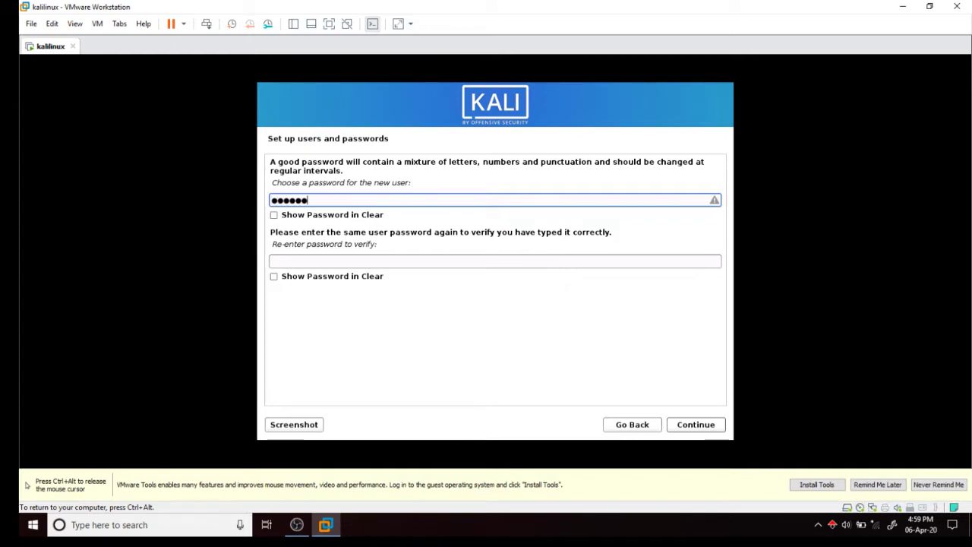
Type the user's password, shown in clear text, and re-enter it in the verify field.
click(282, 219)
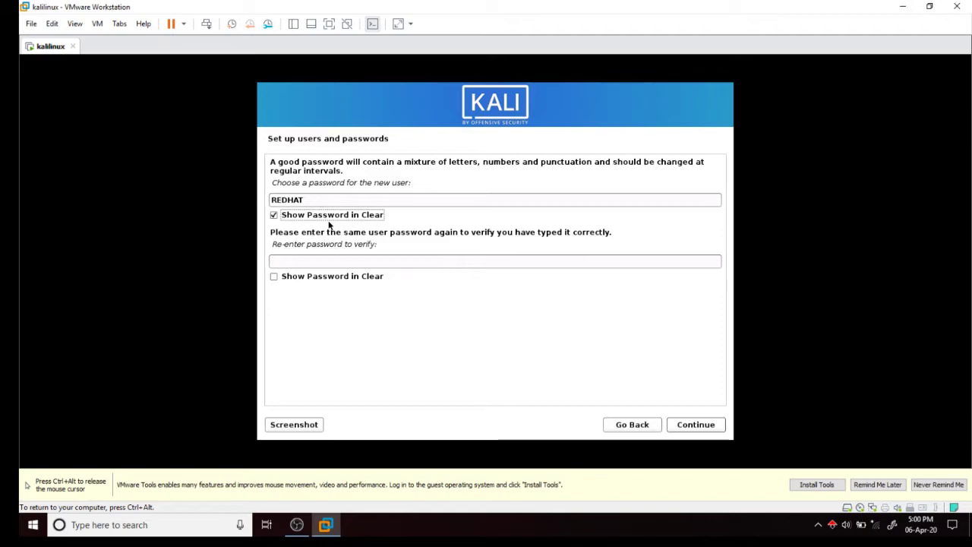
click(337, 198)
key(BackSpace)
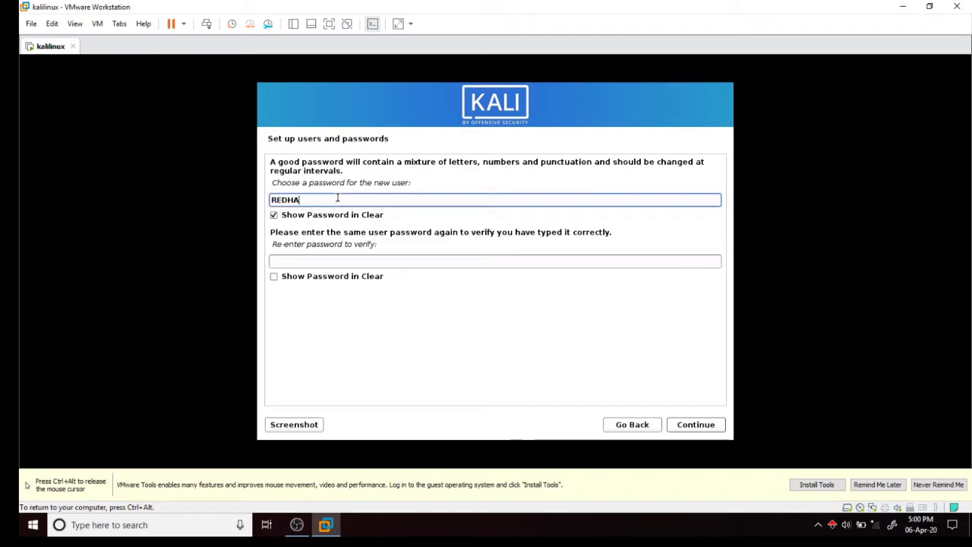
key(BackSpace)
key(BackSpace)
key(BackSpace)
key(BackSpace)
key(BackSpace)
click(343, 260)
click(340, 278)
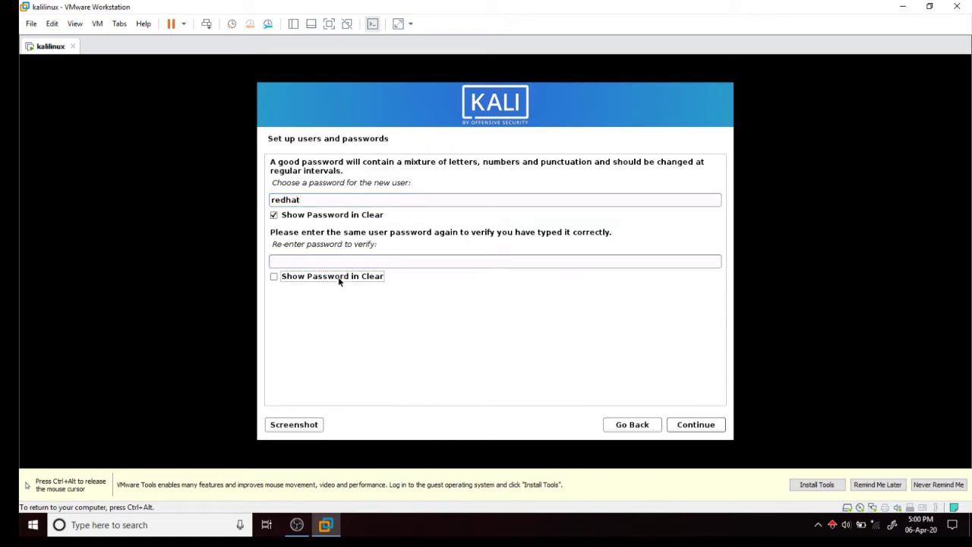
click(343, 263)
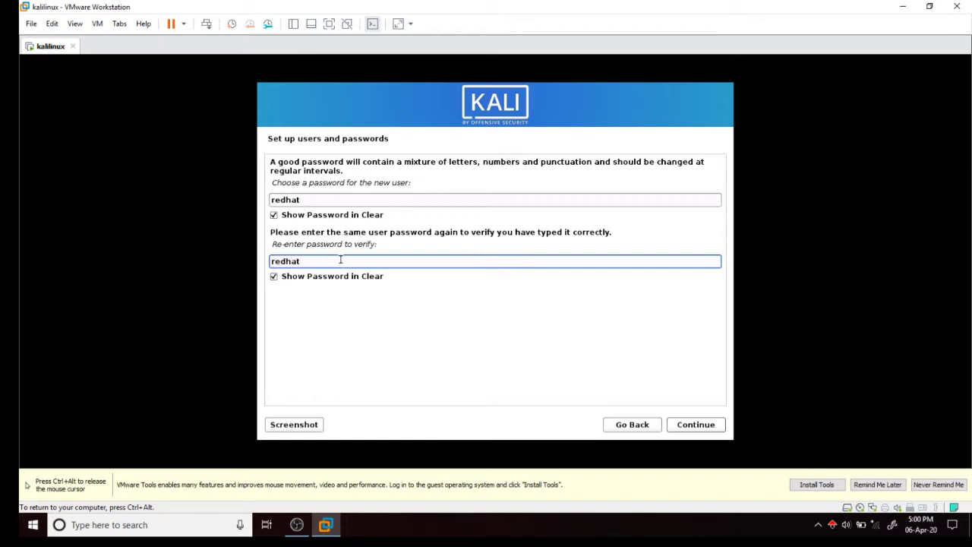
click(696, 425)
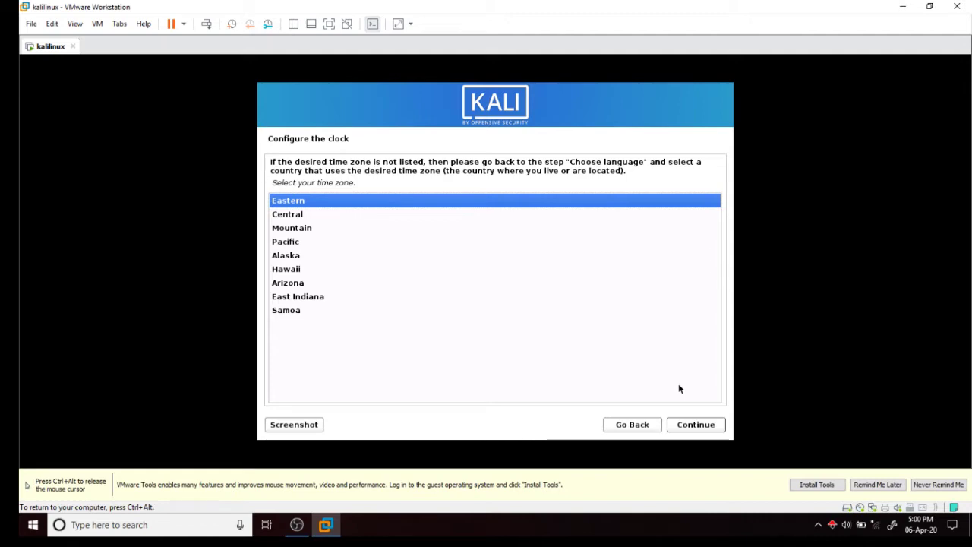
Accept Eastern as the time zone for the clock.
click(696, 425)
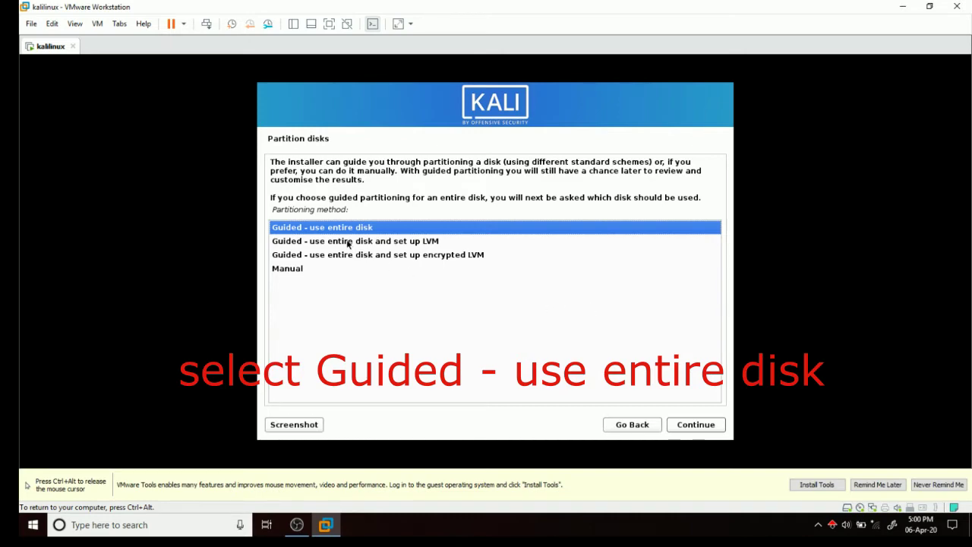
Use guided partitioning on the 26.8 GB sda disk with all files in one partition, then write the changes.
click(694, 427)
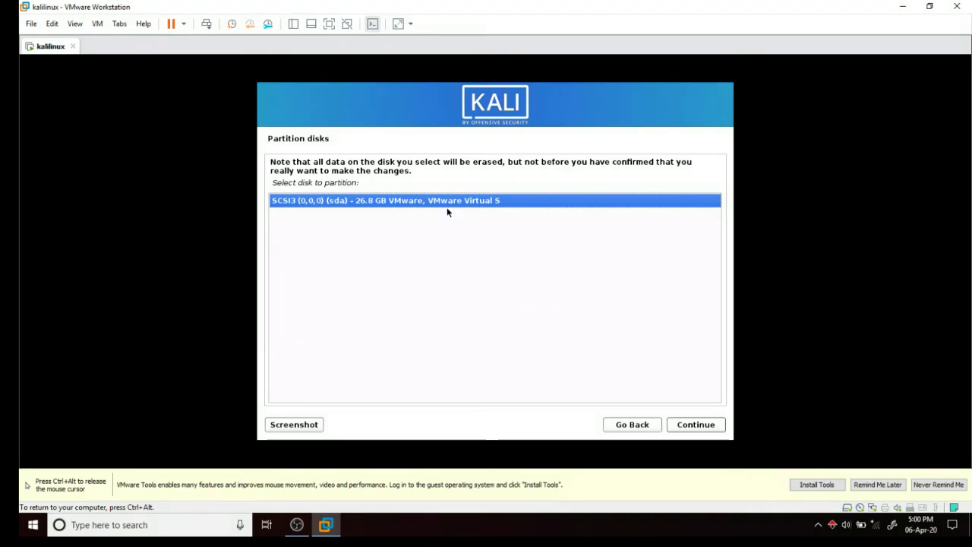
click(692, 426)
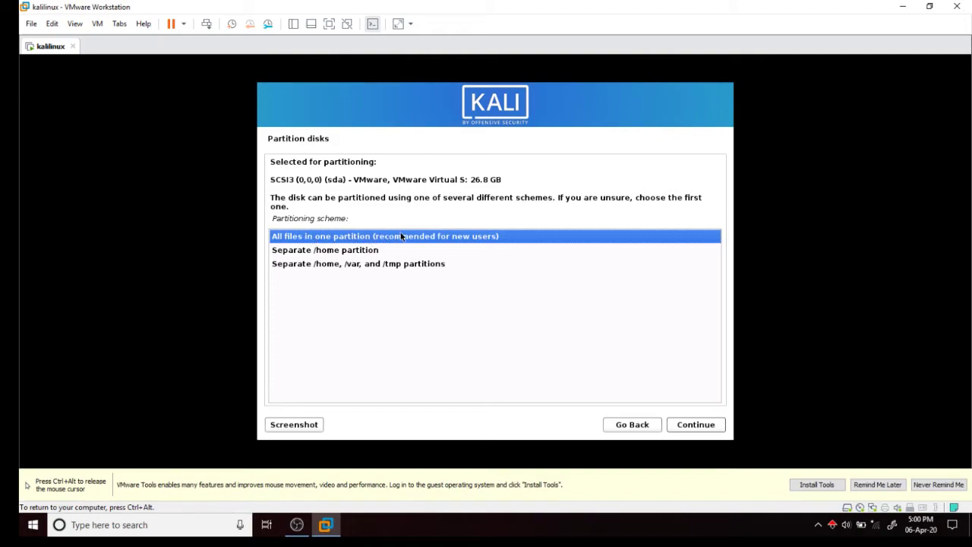
click(691, 426)
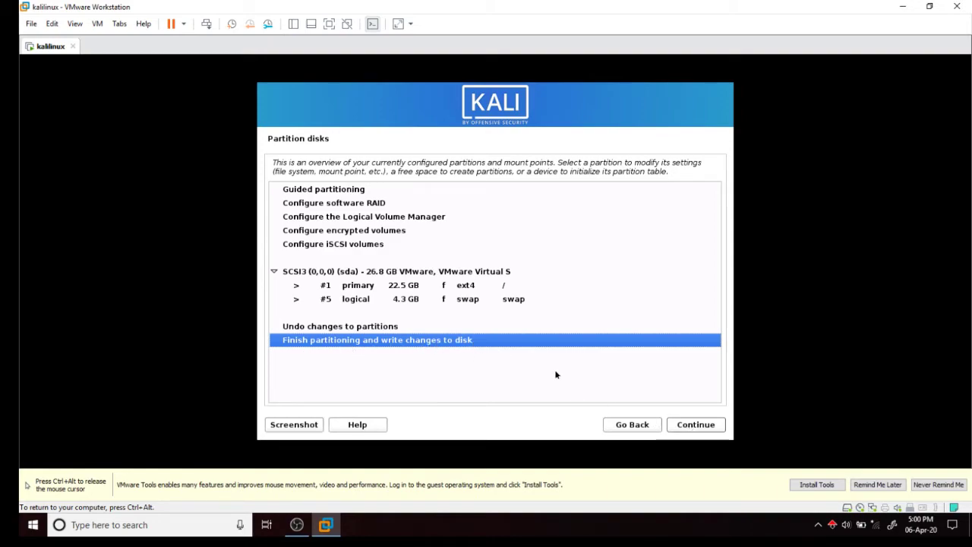
click(712, 427)
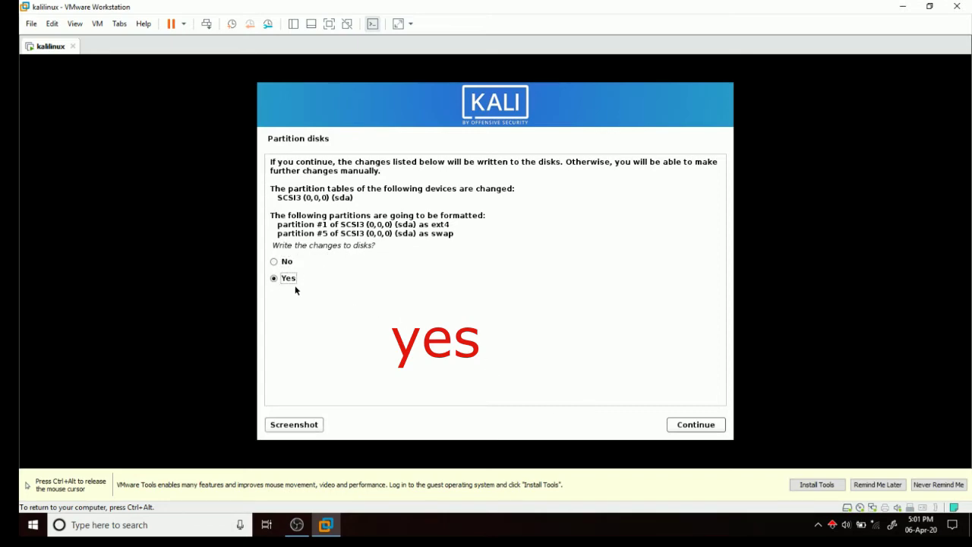
click(691, 424)
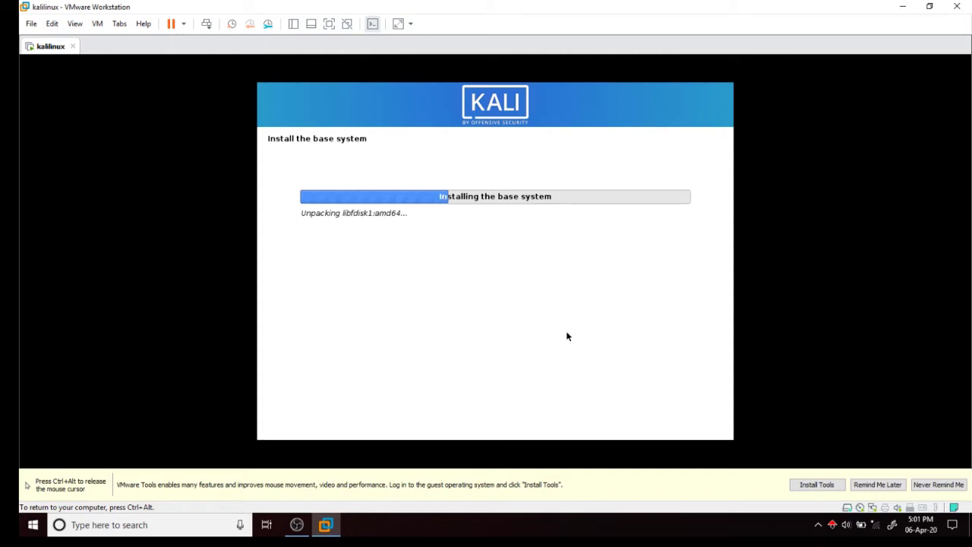
Choose Remind Me Later on the VMware Tools notice during the base system install.
click(879, 486)
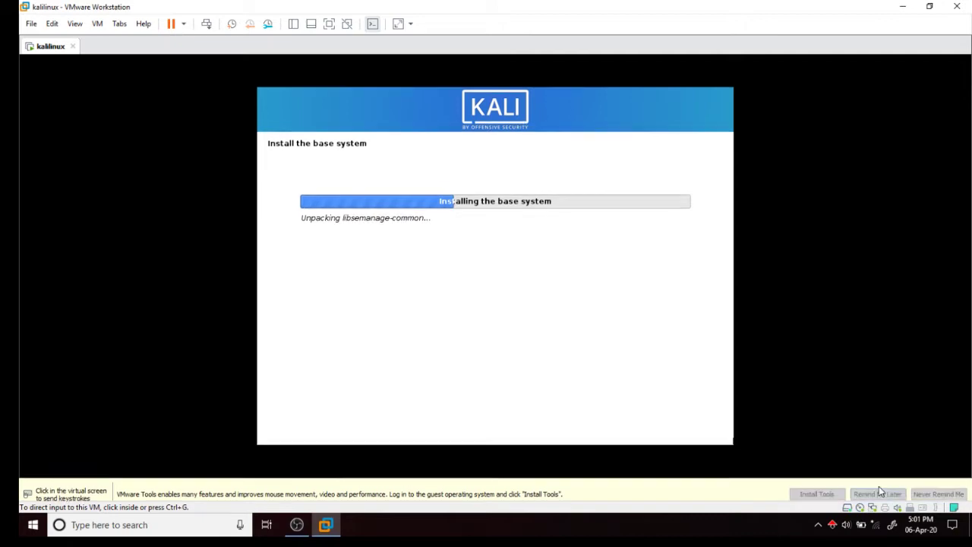
click(478, 292)
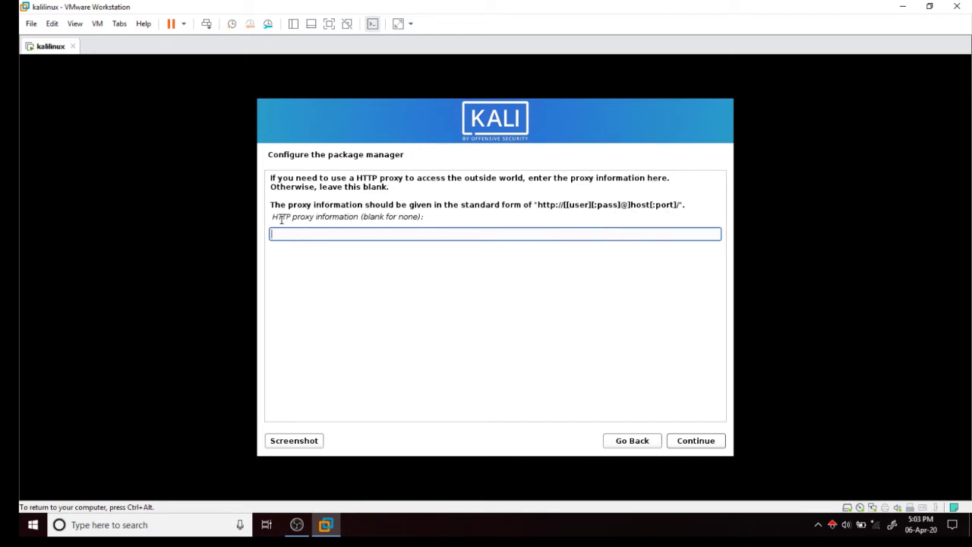
Submit the HTTP proxy page with the proxy field left blank.
drag(278, 217, 433, 220)
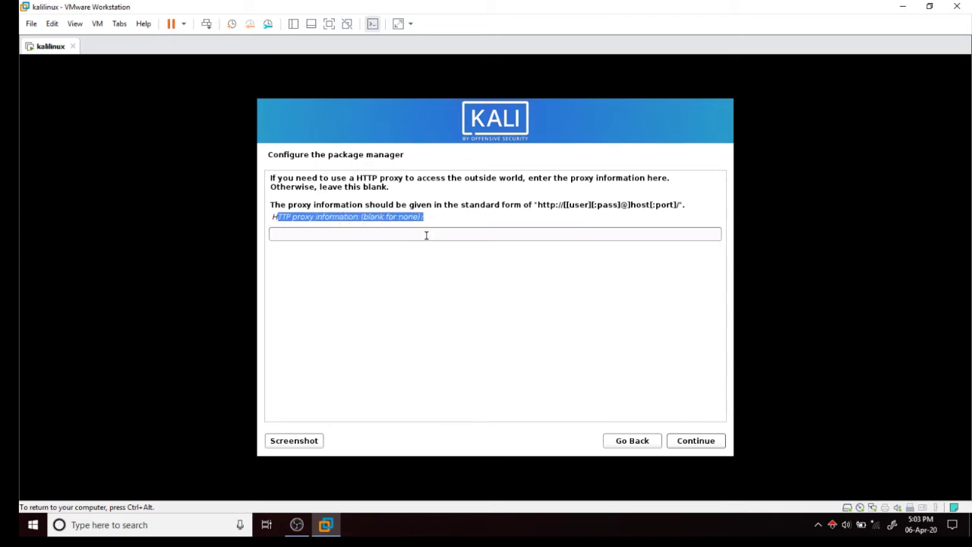
click(418, 233)
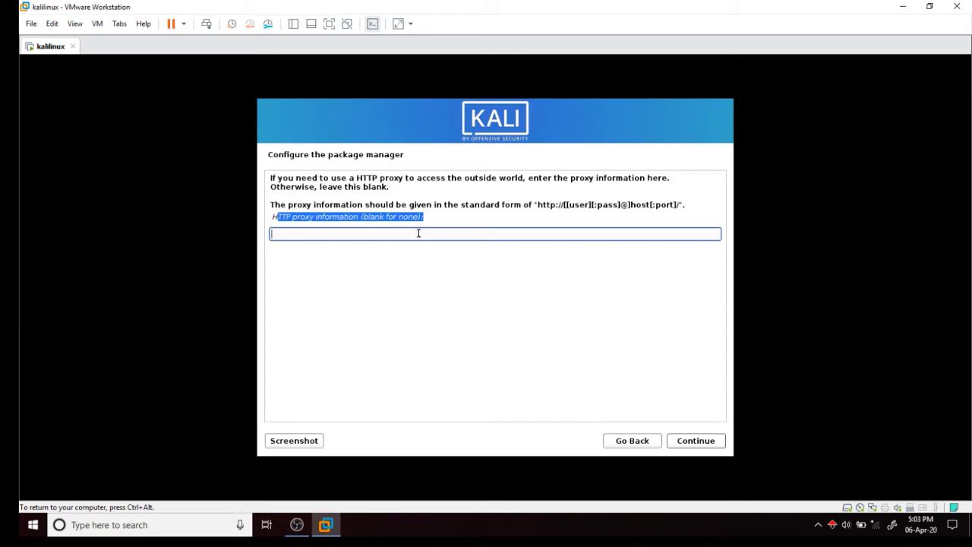
click(688, 442)
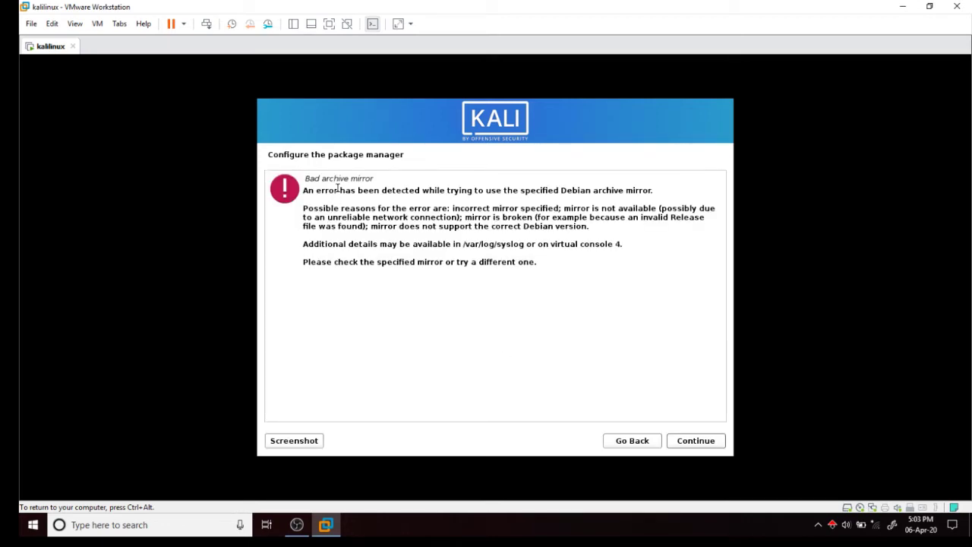
Acknowledge the Bad archive mirror error and go back without choosing a mirror country.
click(694, 443)
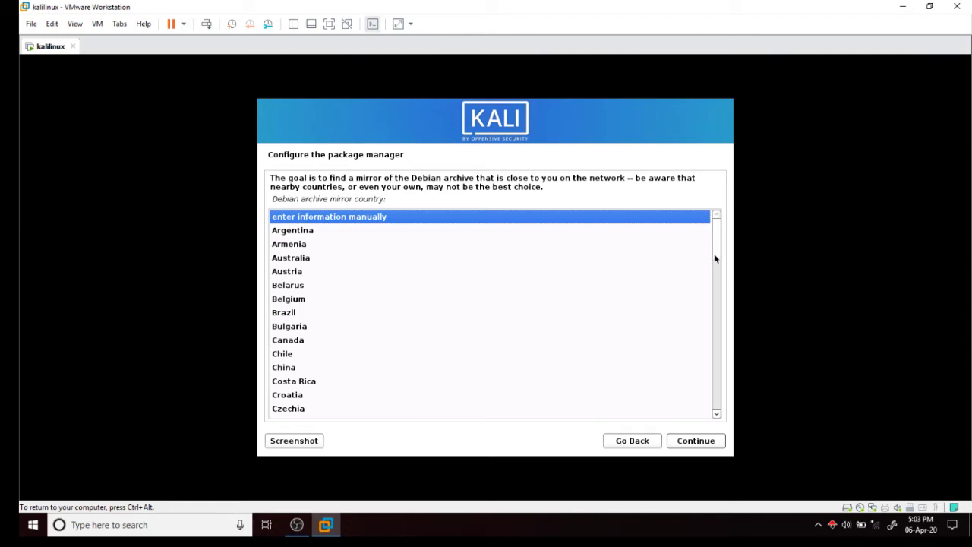
drag(714, 259, 687, 240)
click(623, 440)
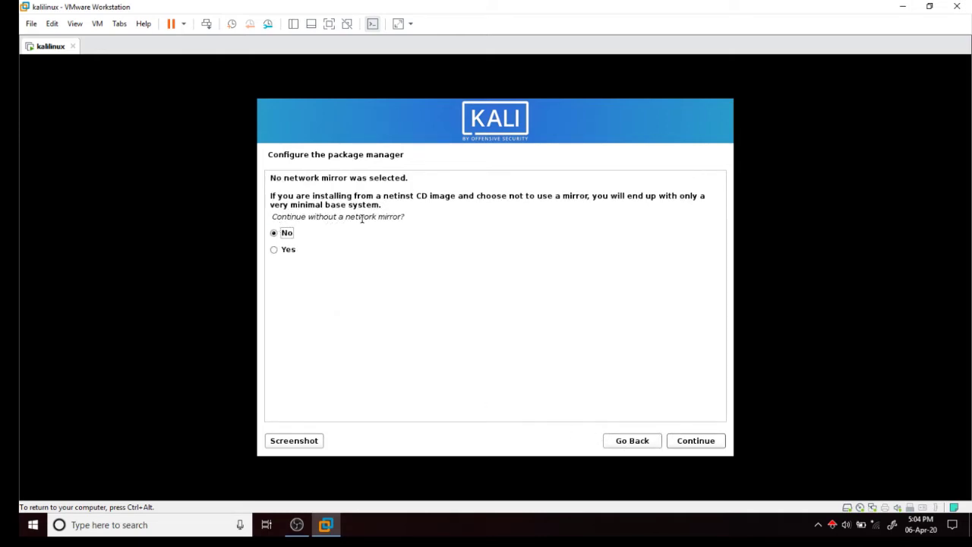
Choose Yes to continue without a network mirror.
click(276, 252)
click(688, 441)
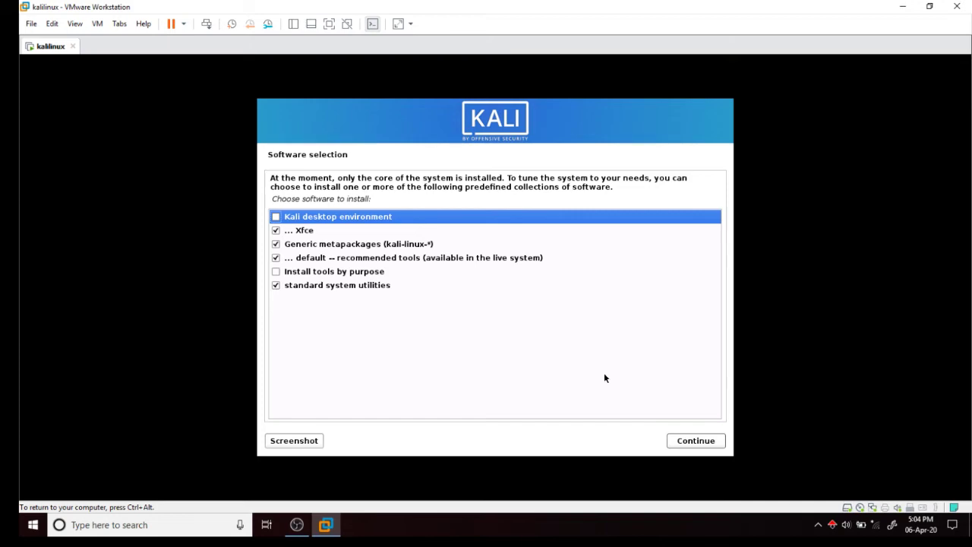
Install the ticked Xfce, default tools and standard utilities collections.
click(689, 444)
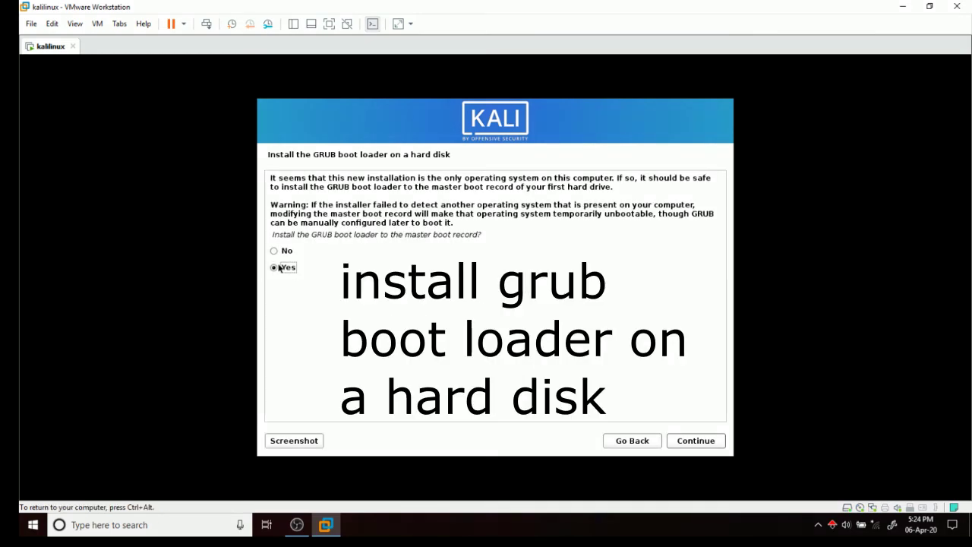
Install the GRUB boot loader to the master boot record on /dev/sda.
click(690, 442)
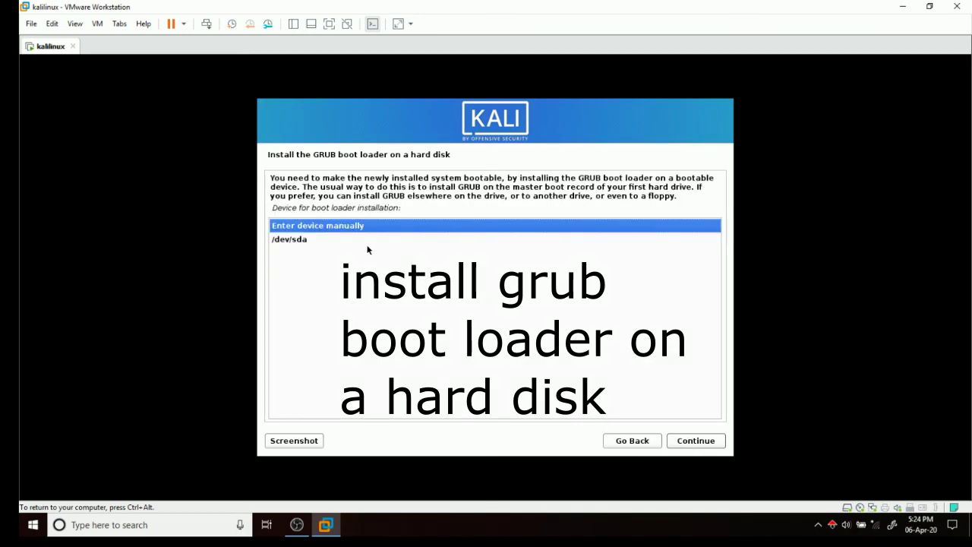
click(367, 243)
click(690, 441)
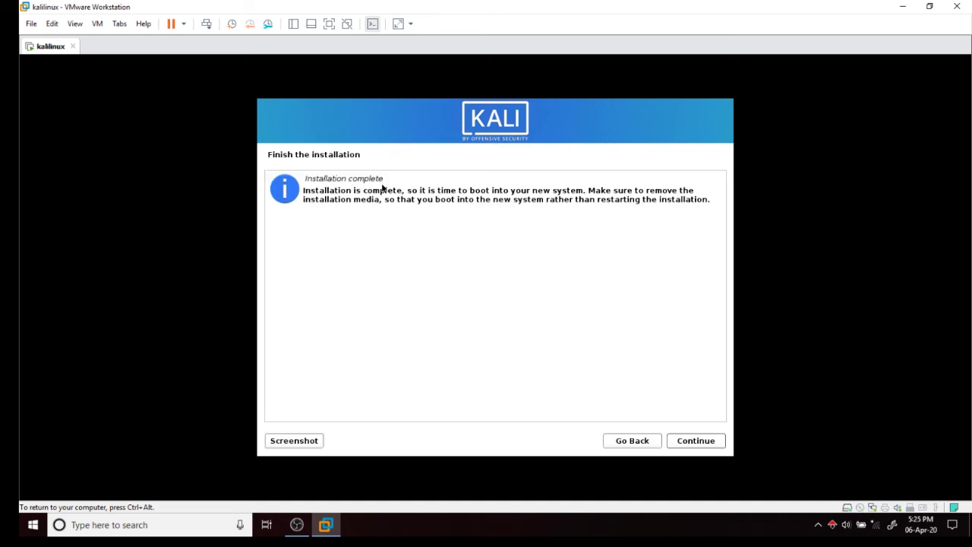
Confirm the Finish the installation screen so the VM reboots to the Kali login screen.
click(696, 441)
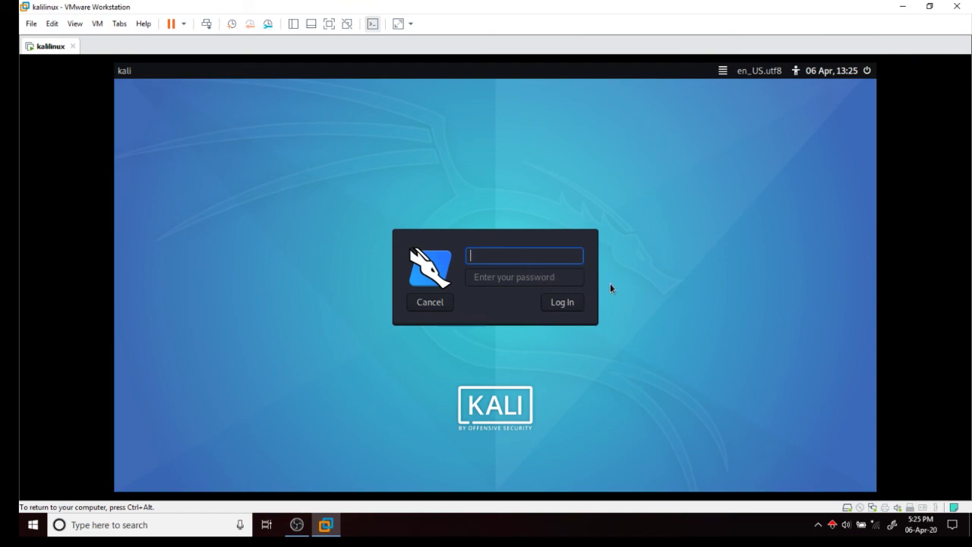
Sign in at the Kali login screen with the new user's username and password.
text(arvindlinuxweb)
key(Tab)
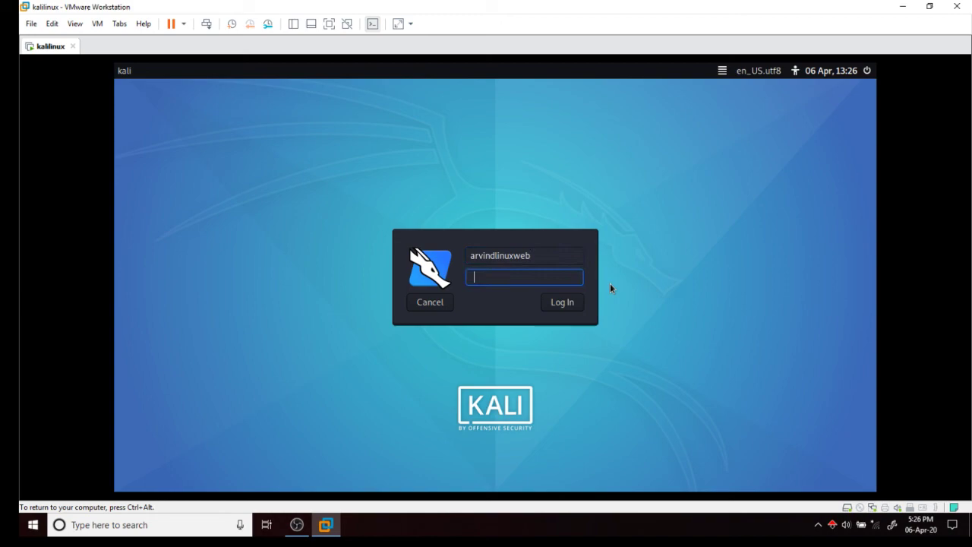
text(••••••)
key(Return)
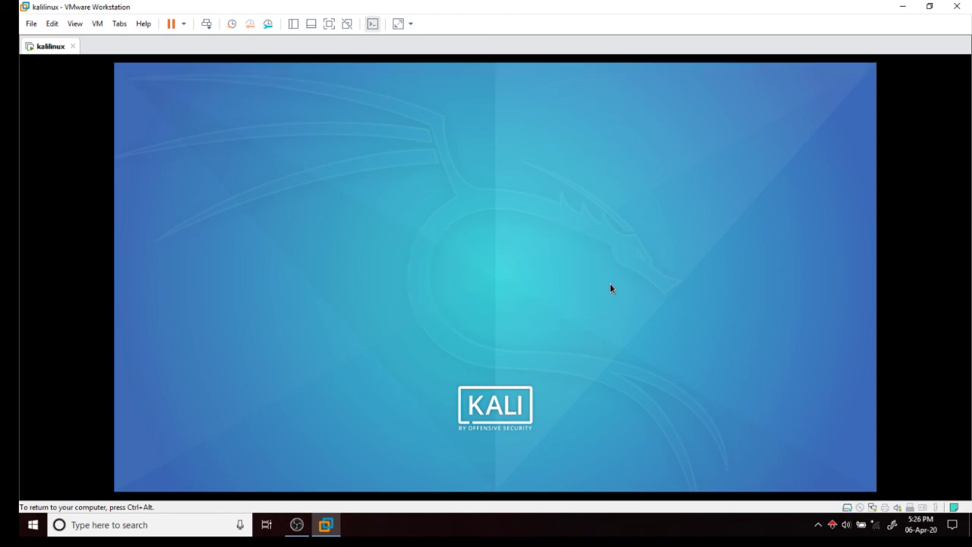